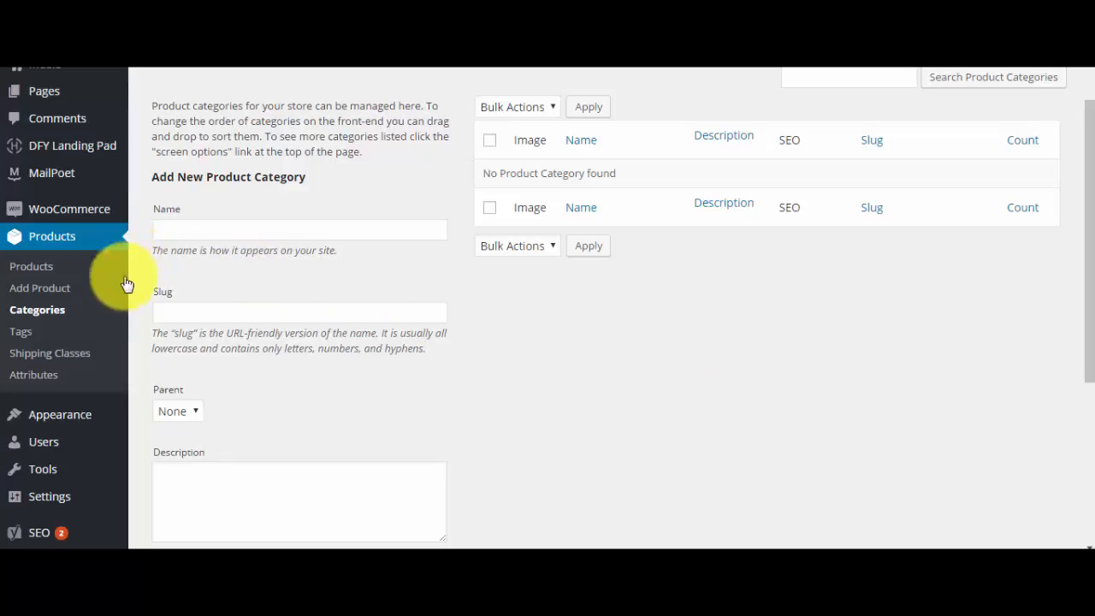
# - Name the new product category Handmade Earrings and give it the slug handmade-earrings
pyautogui.click(220, 231)
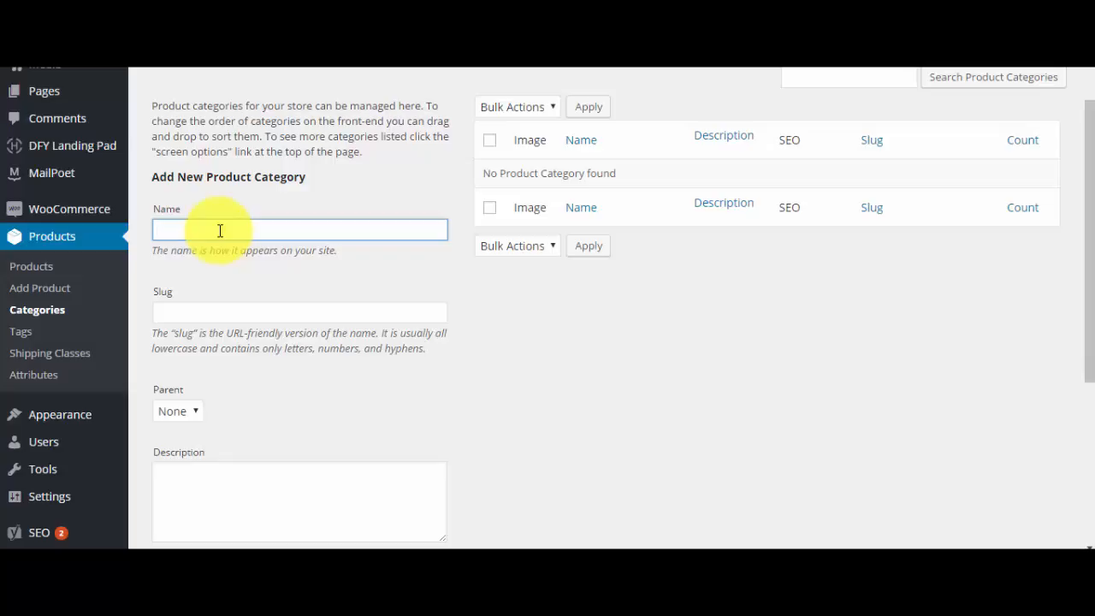
pyautogui.write('Handmade Earrings')
pyautogui.click(241, 316)
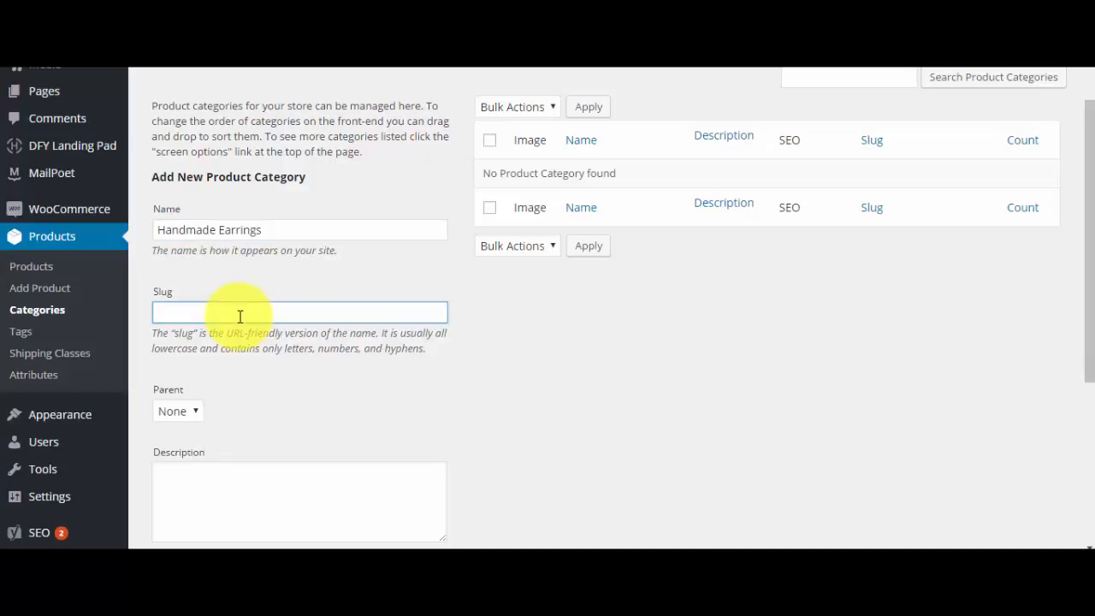
pyautogui.write('handmade-earrings')
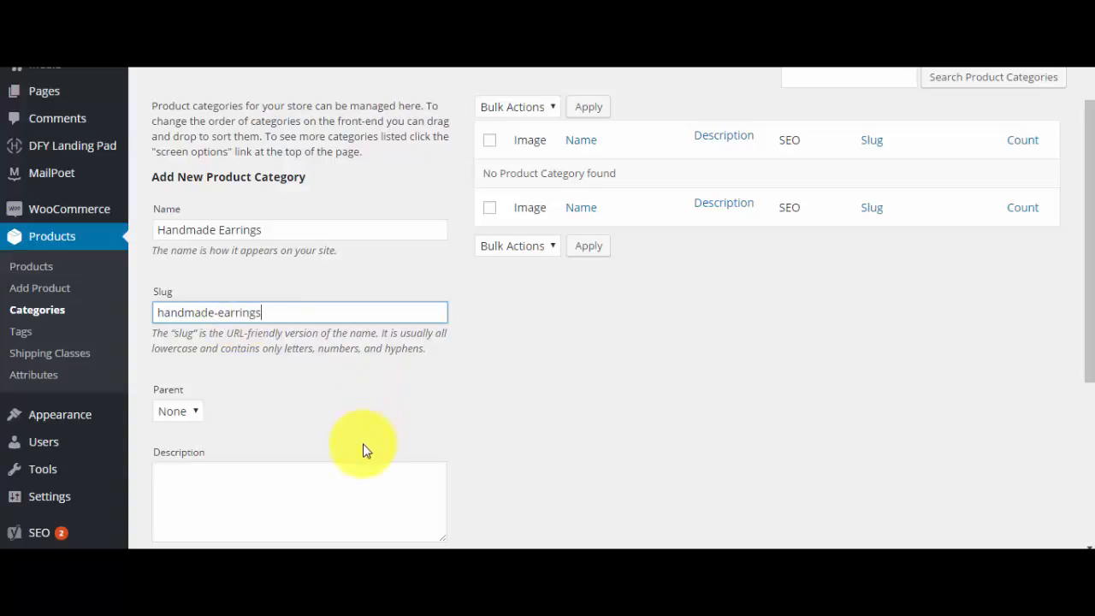
# - Enter the category description "Here are my earrings. I make these earrings using found items and handmade findings."
pyautogui.click(354, 476)
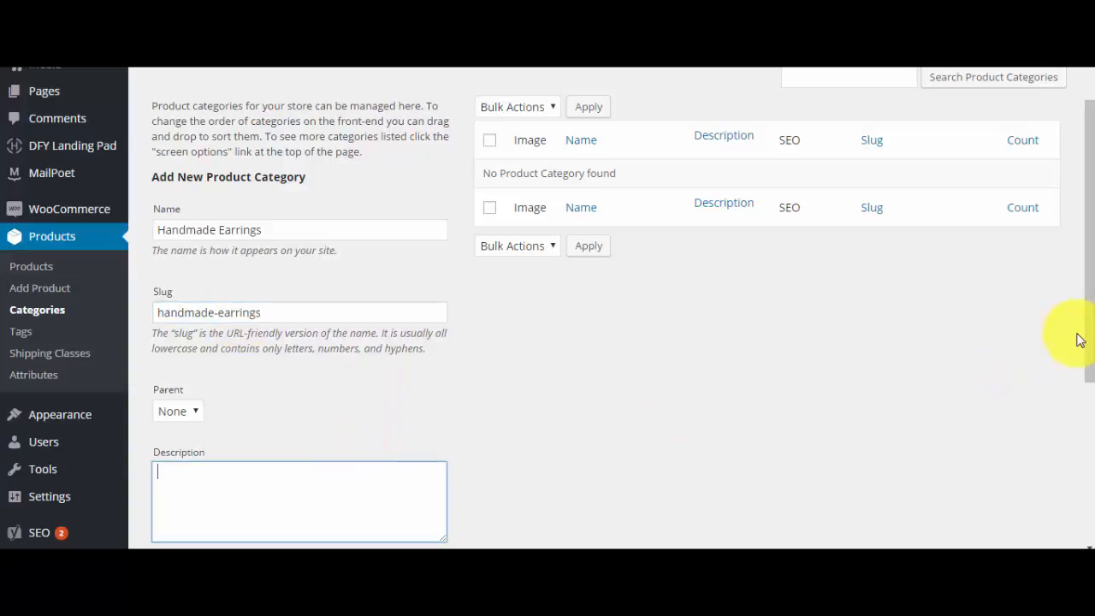
pyautogui.moveTo(1092, 318); pyautogui.dragTo(1091, 355)
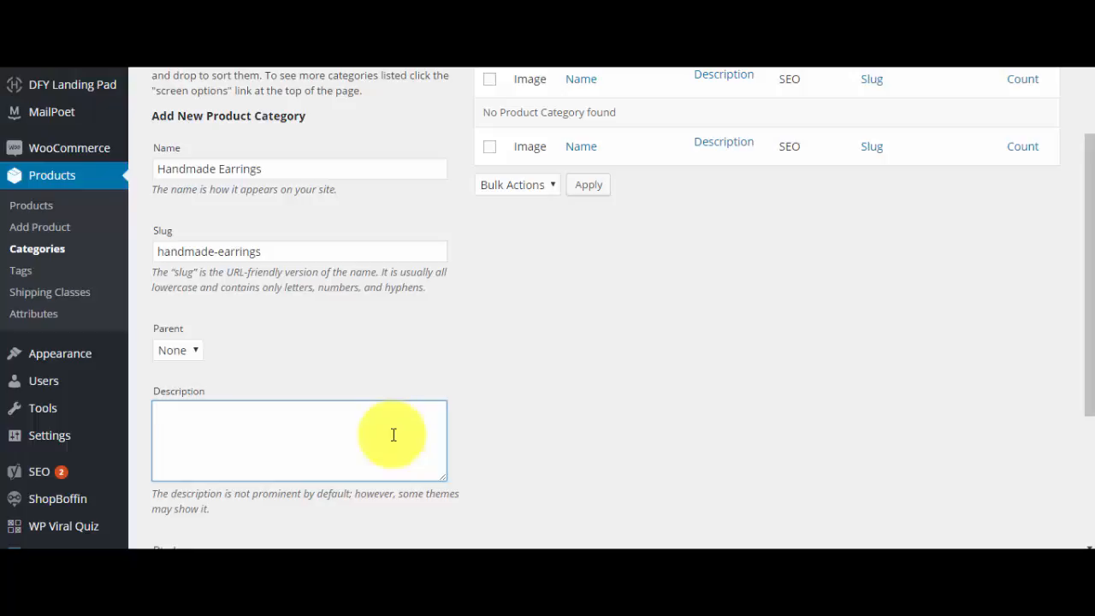
pyautogui.write('He')
pyautogui.press('BackSpace')
pyautogui.press('BackSpace')
pyautogui.write('Here are my earrin')
pyautogui.press('BackSpace')
pyautogui.write('y earrings,')
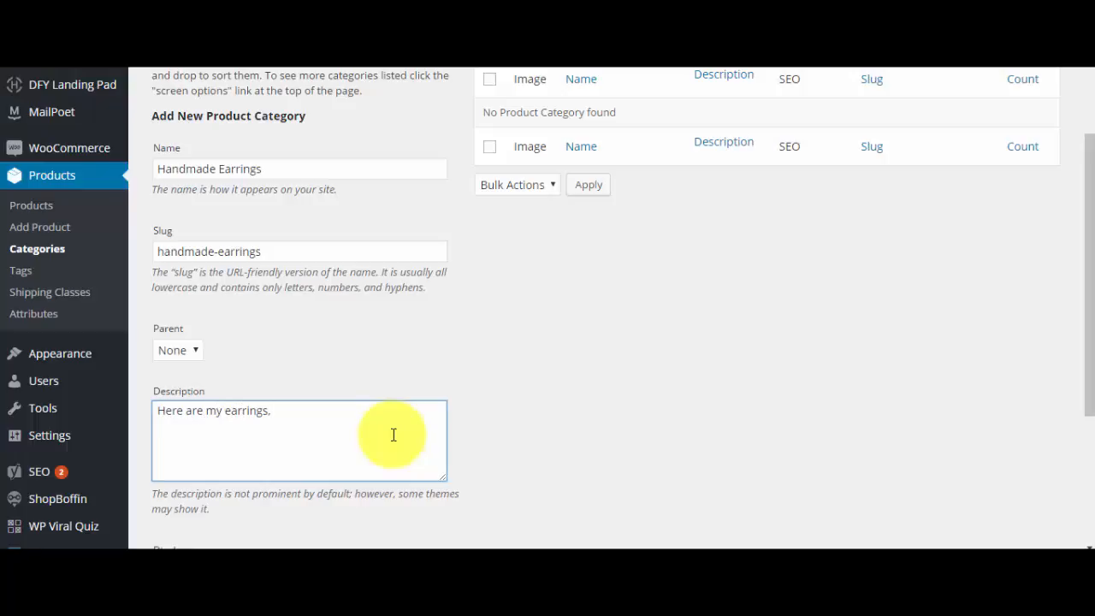
pyautogui.press('BackSpace')
pyautogui.write('. I make these earring')
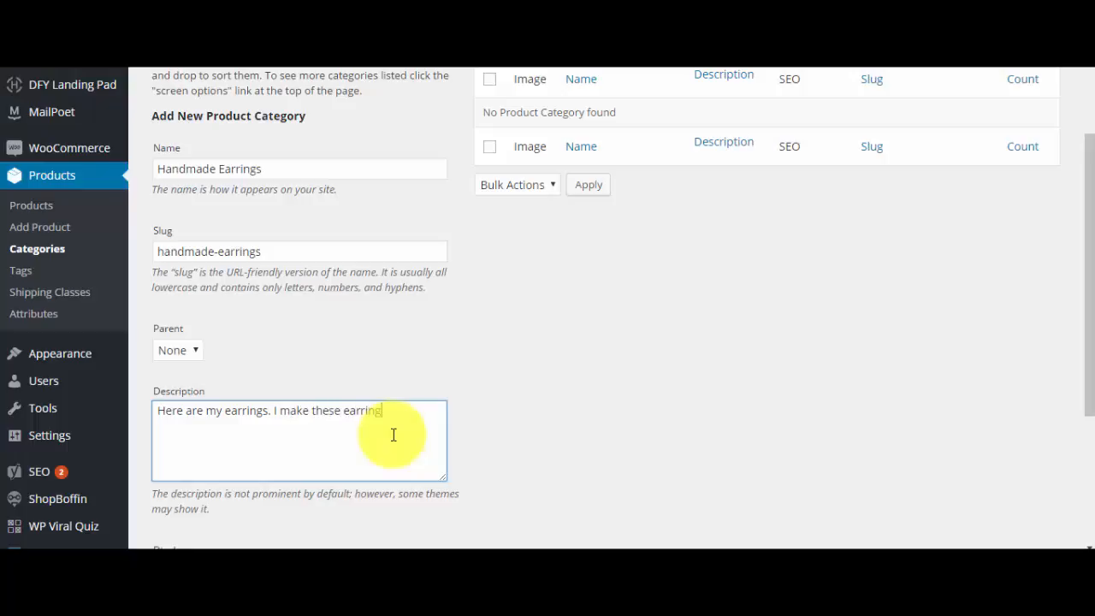
pyautogui.write('s using found items and han')
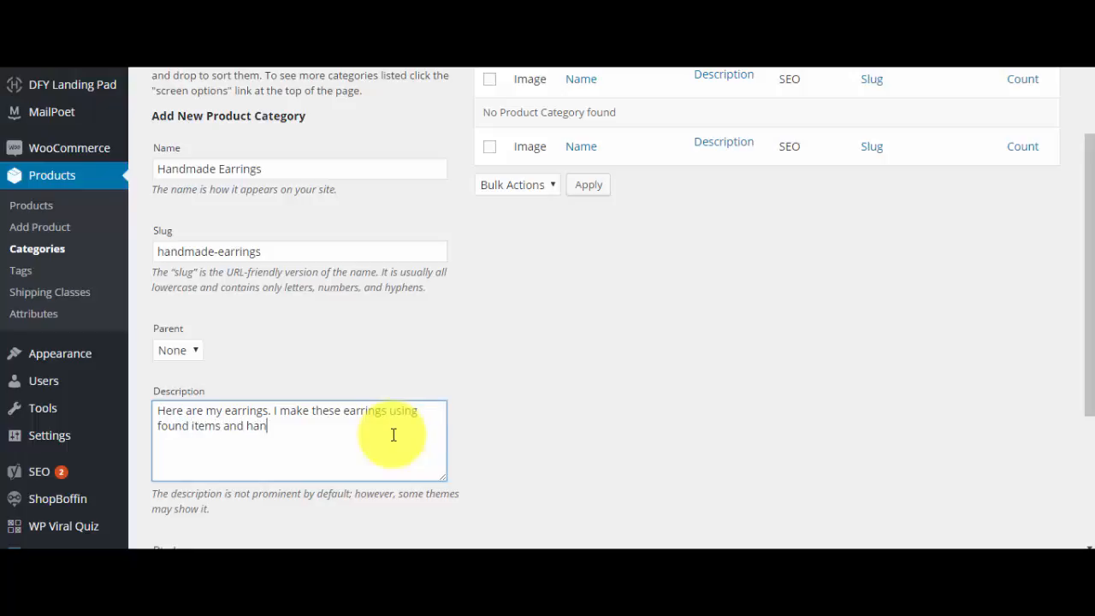
pyautogui.write('dmade')
pyautogui.write('findings.')
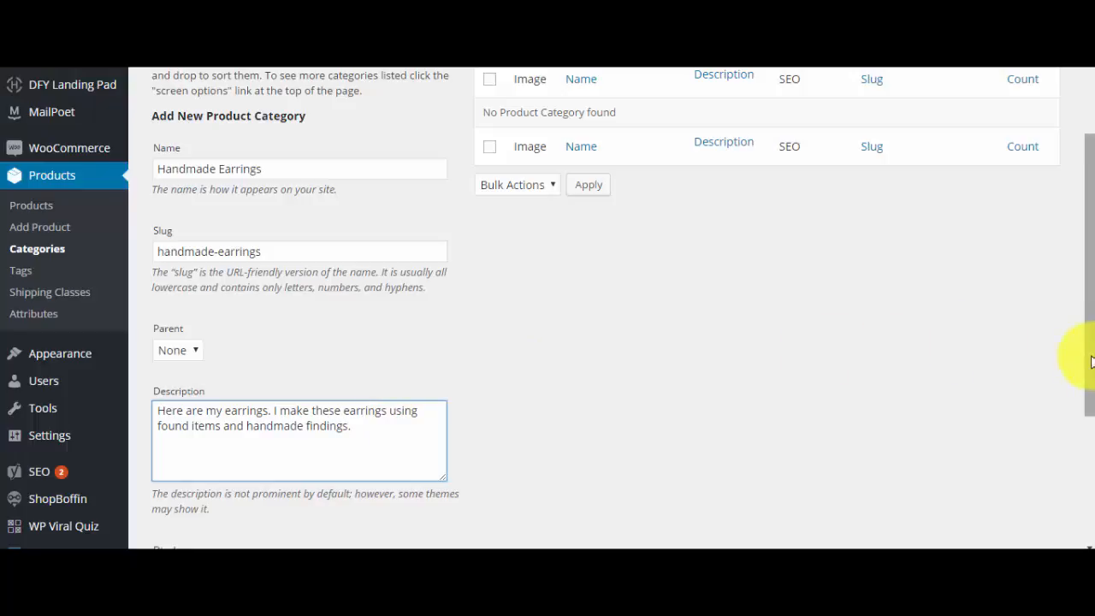
# - Add the Handmade Earrings category to the store with the default display type and no thumbnail
pyautogui.moveTo(1089, 359); pyautogui.dragTo(1090, 400)
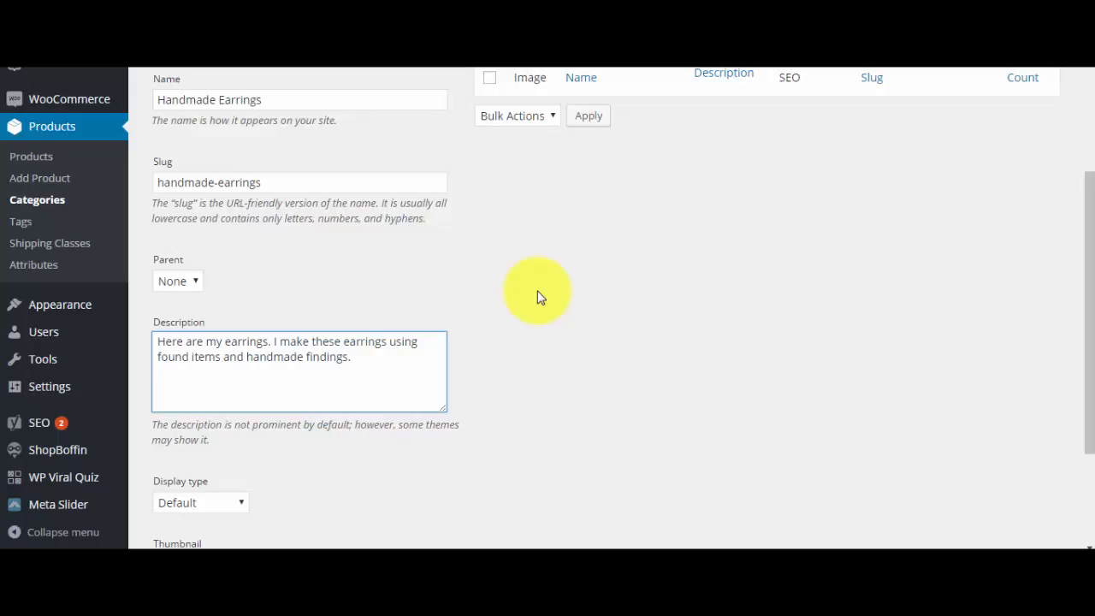
pyautogui.moveTo(1093, 314); pyautogui.dragTo(1065, 286)
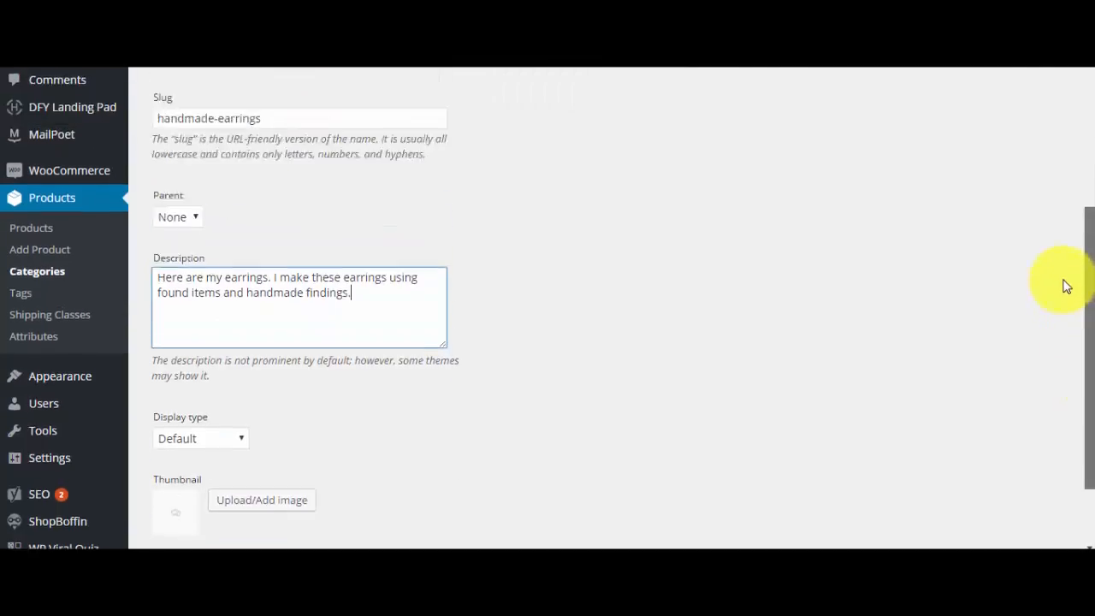
pyautogui.scroll(3, 1065, 287)
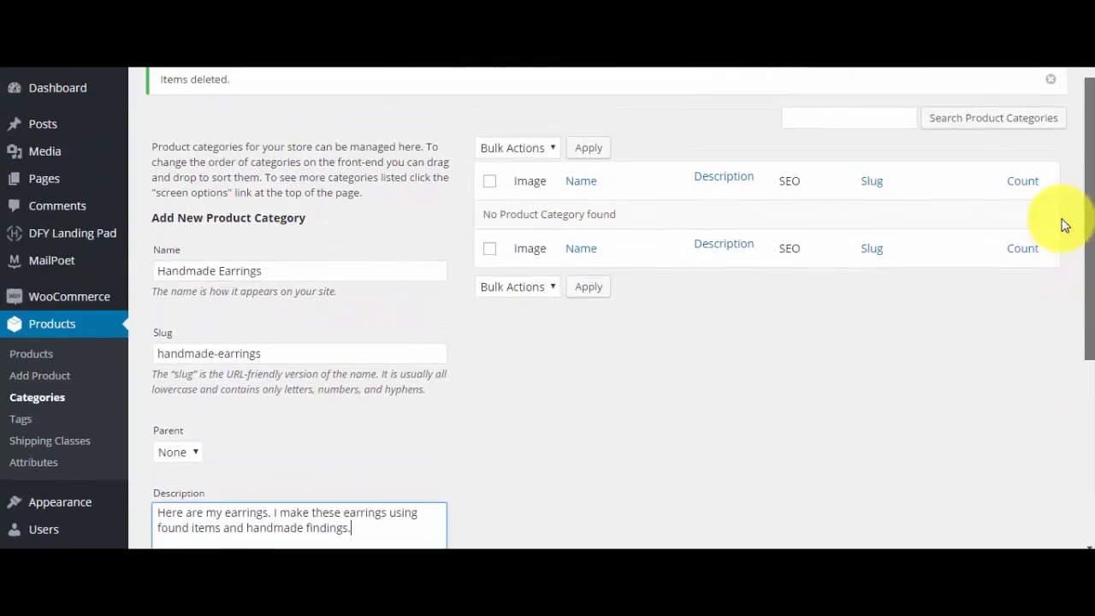
pyautogui.scroll(-3, 1072, 274)
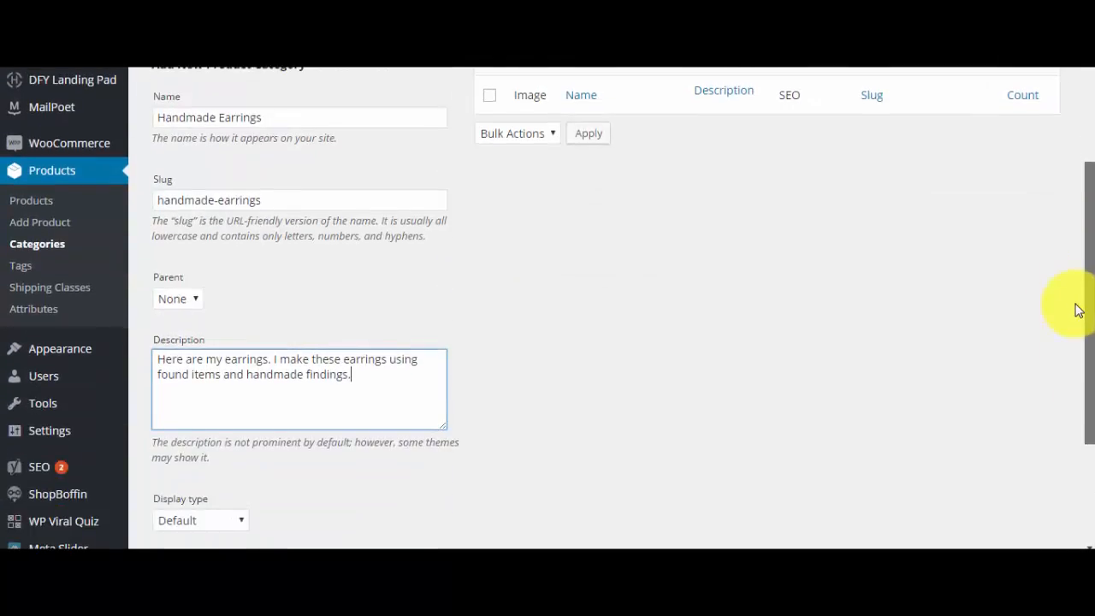
pyautogui.scroll(-2, 1076, 342)
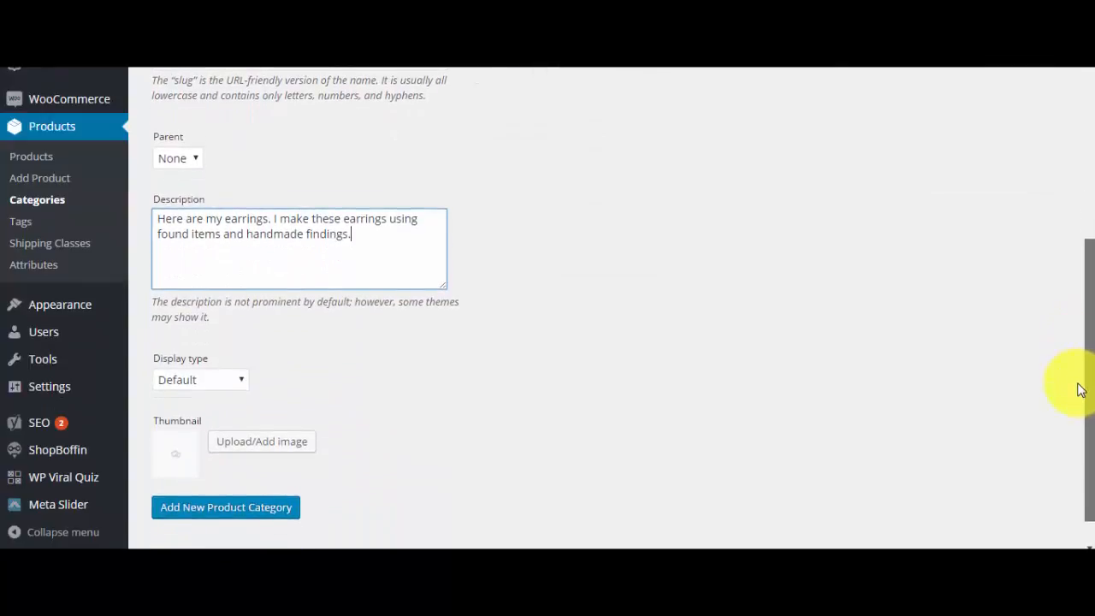
pyautogui.click(271, 507)
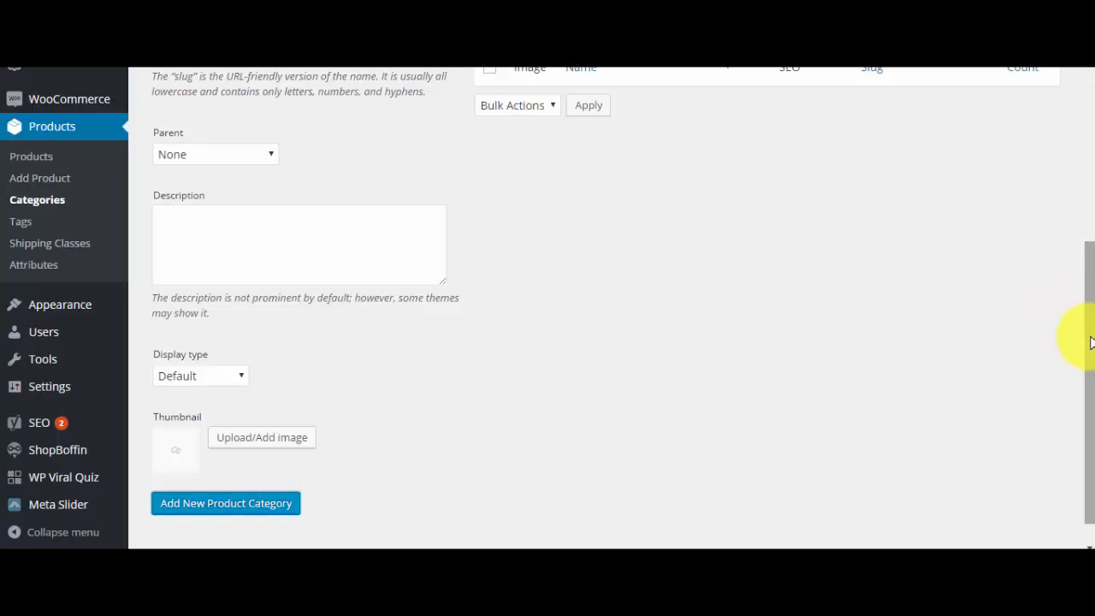
# - Fill in another category named Dangle Earrings with the slug dangle-earrings, under the parent Handmade Earrings
pyautogui.moveTo(1083, 337); pyautogui.dragTo(1068, 223)
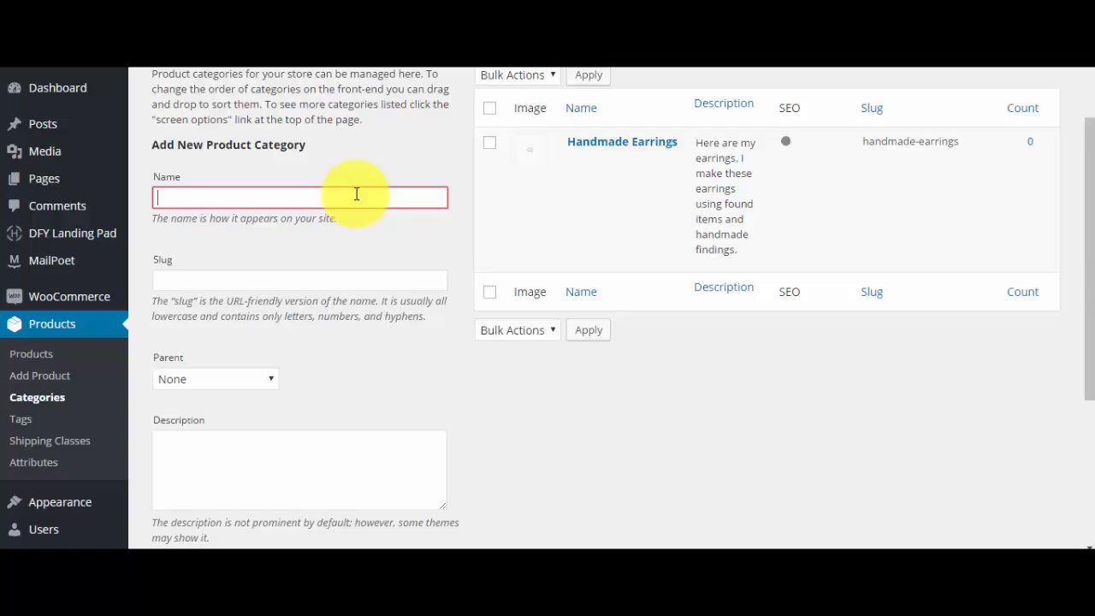
pyautogui.write('Dangle Eararings')
pyautogui.click(333, 282)
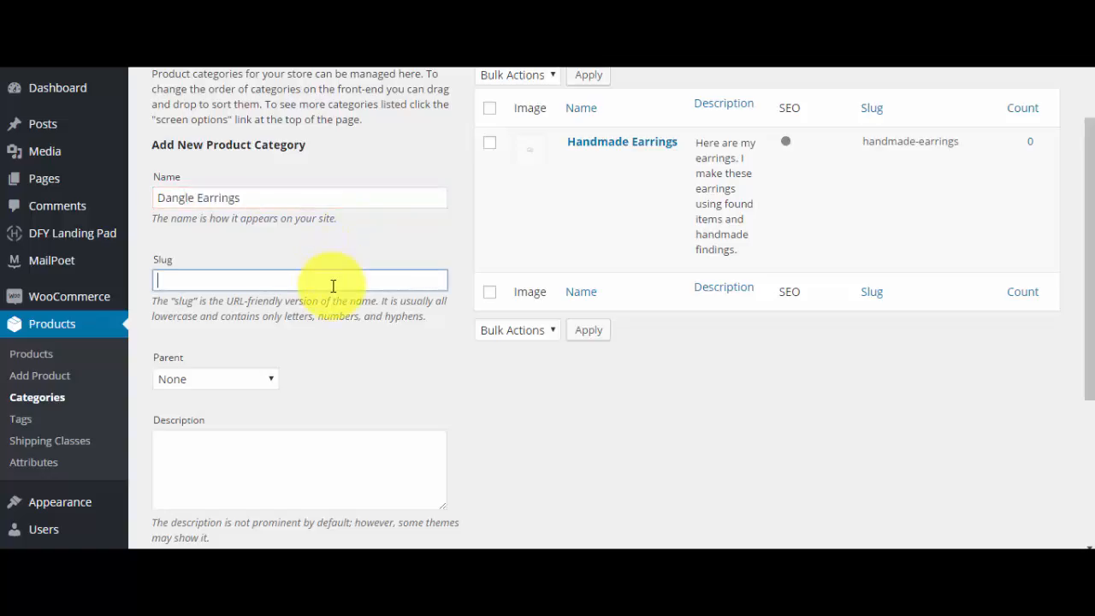
pyautogui.write('dangle-ear')
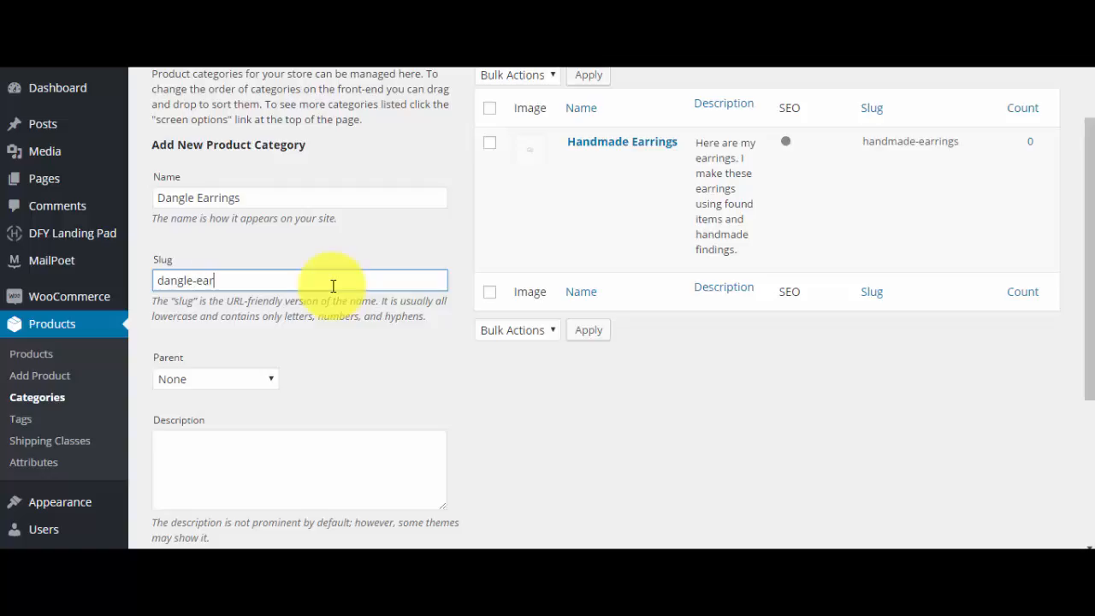
pyautogui.write('rings')
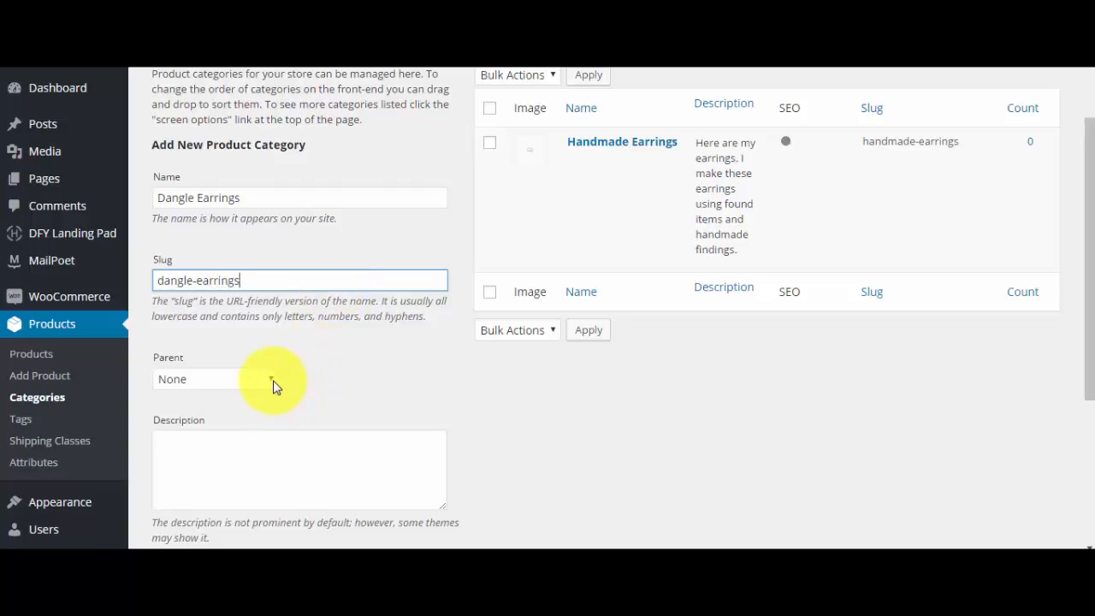
pyautogui.click(272, 381)
pyautogui.click(254, 419)
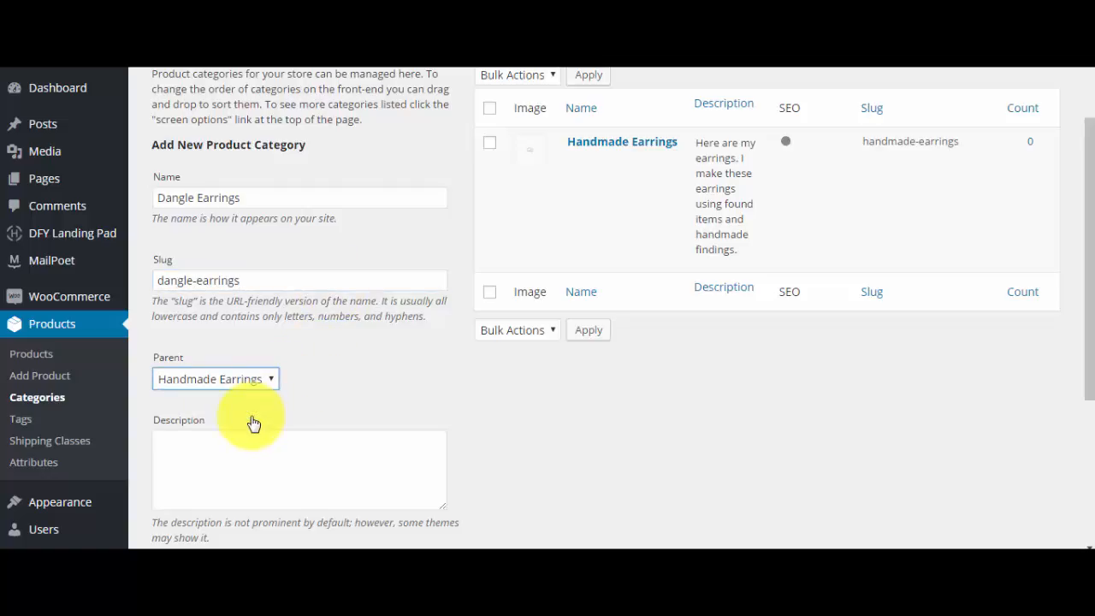
# - Describe the Dangle Earrings category as "Enjoy my handmade dangle earrings." and add it
pyautogui.click(248, 450)
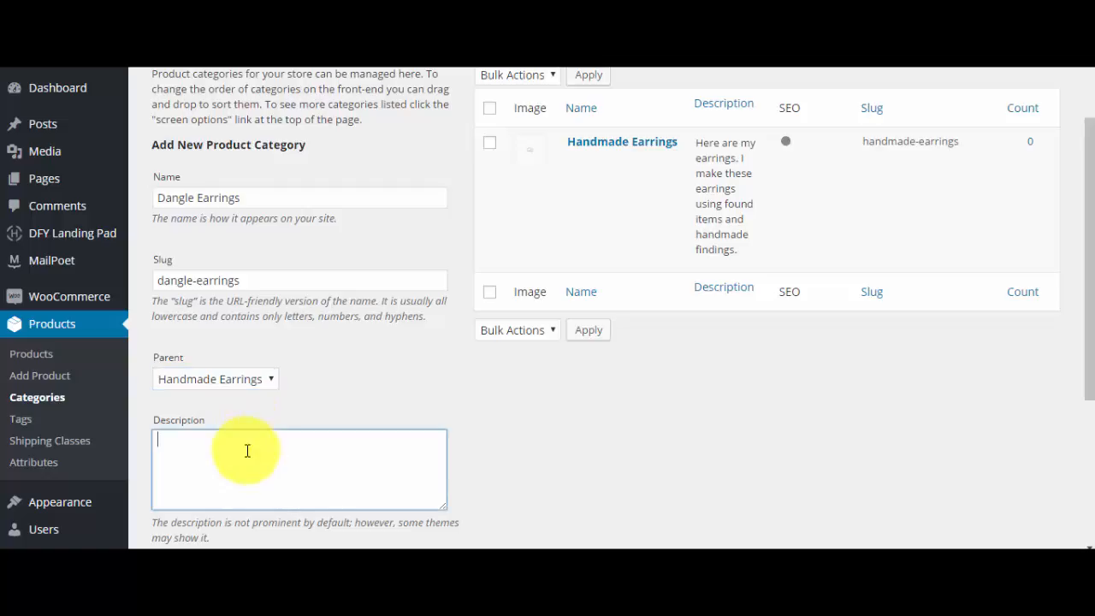
pyautogui.write('Enjoy my hnad')
pyautogui.press('BackSpace')
pyautogui.press('BackSpace')
pyautogui.write('andmade dangle earring')
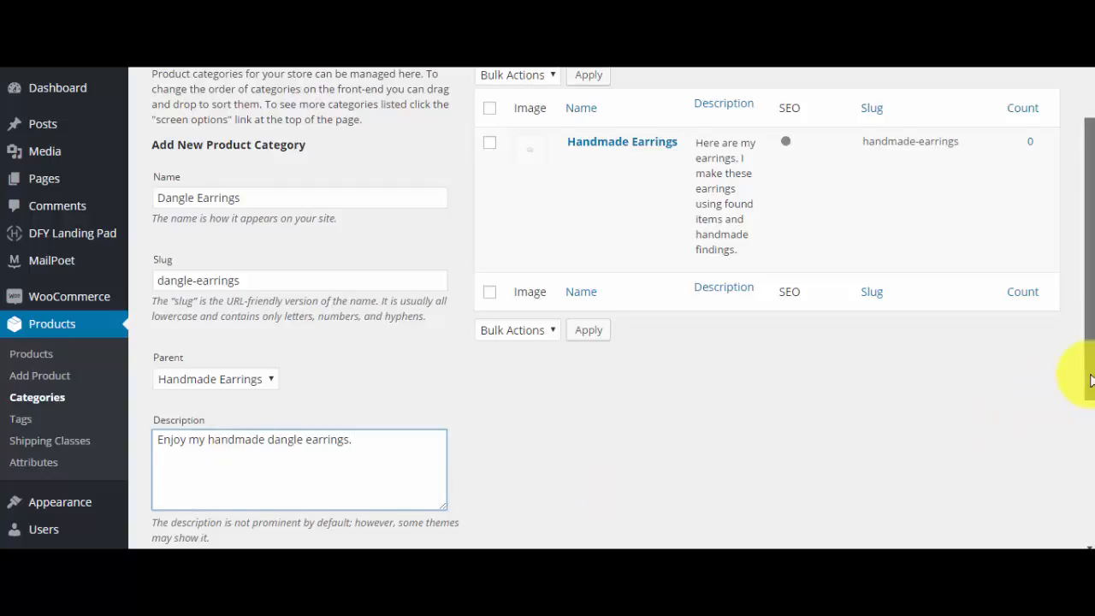
pyautogui.moveTo(1080, 374); pyautogui.dragTo(708, 465)
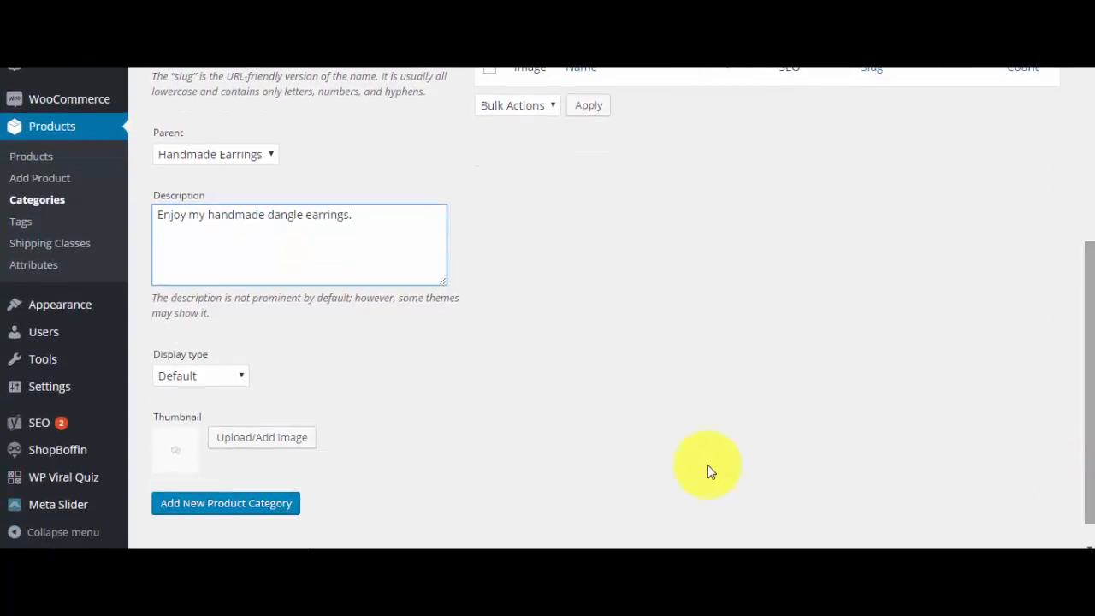
pyautogui.click(288, 507)
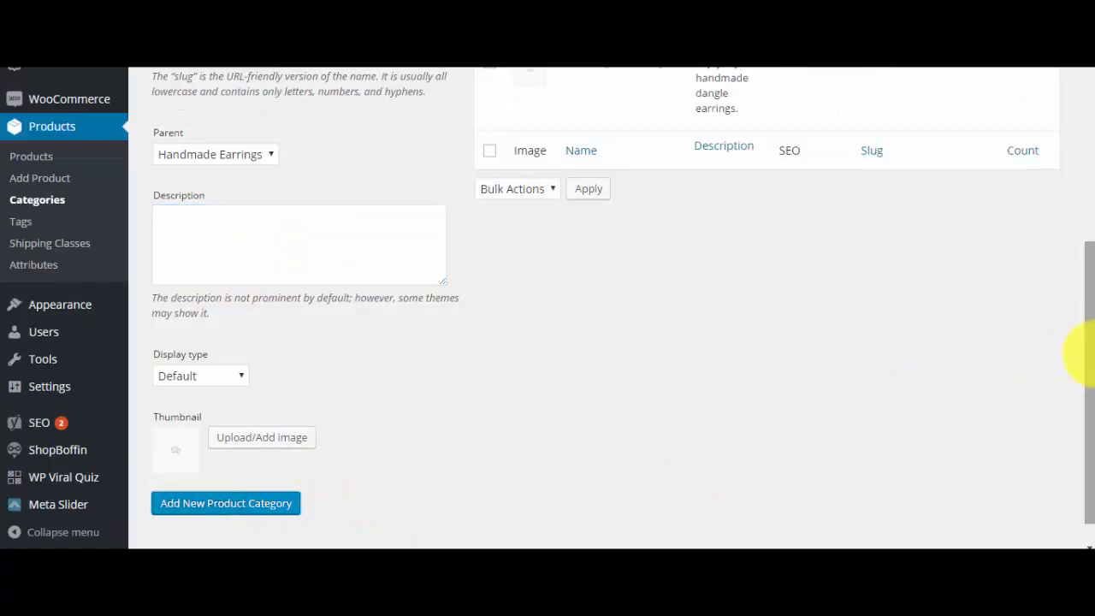
# - Fill in a category named Stud Earrings with the slug stud-earrings, keeping Handmade Earrings as its parent
pyautogui.moveTo(1090, 374); pyautogui.dragTo(1069, 248)
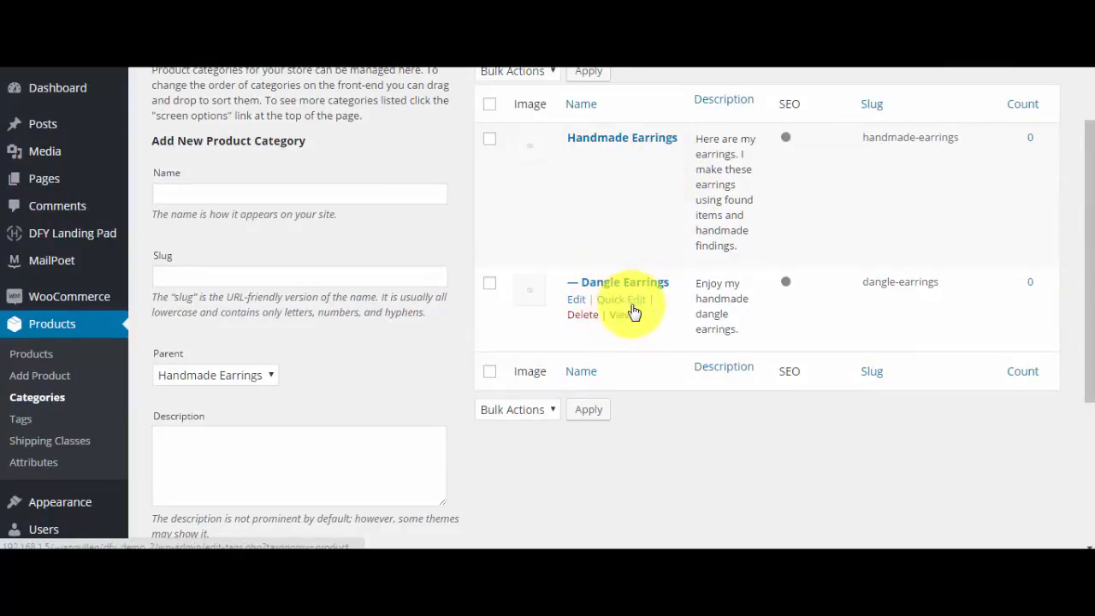
pyautogui.click(309, 190)
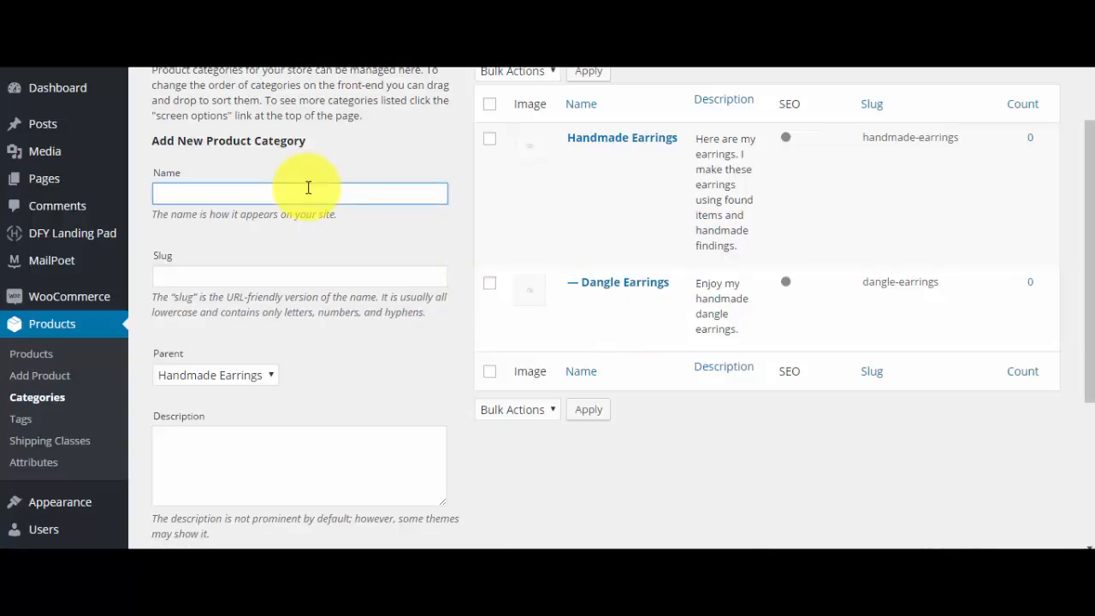
pyautogui.write('Stud Earrings')
pyautogui.click(283, 272)
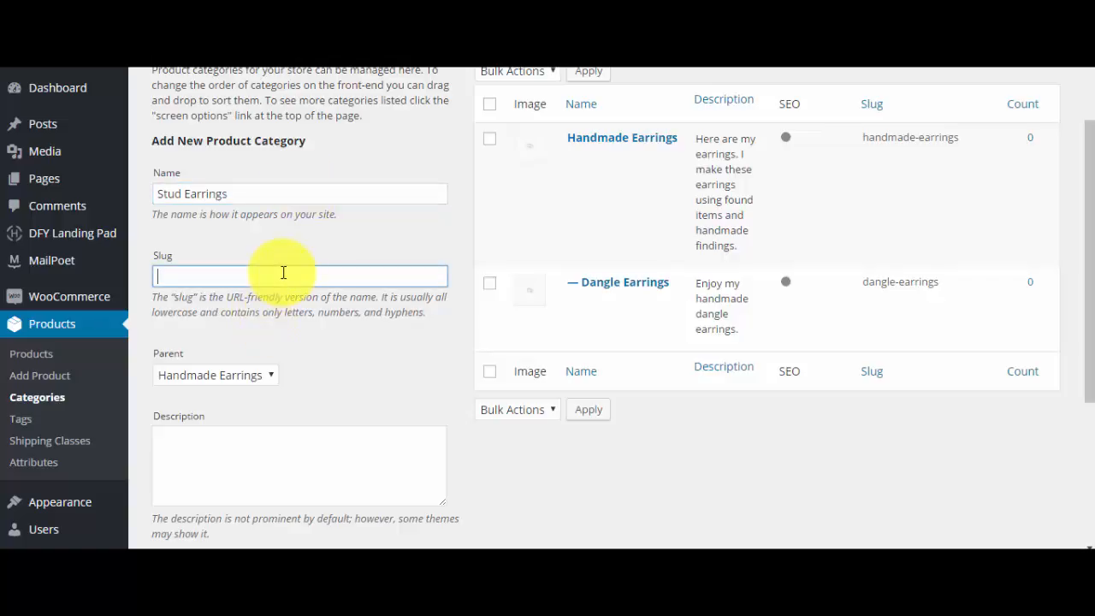
pyautogui.write('stud-earrings')
pyautogui.click(262, 376)
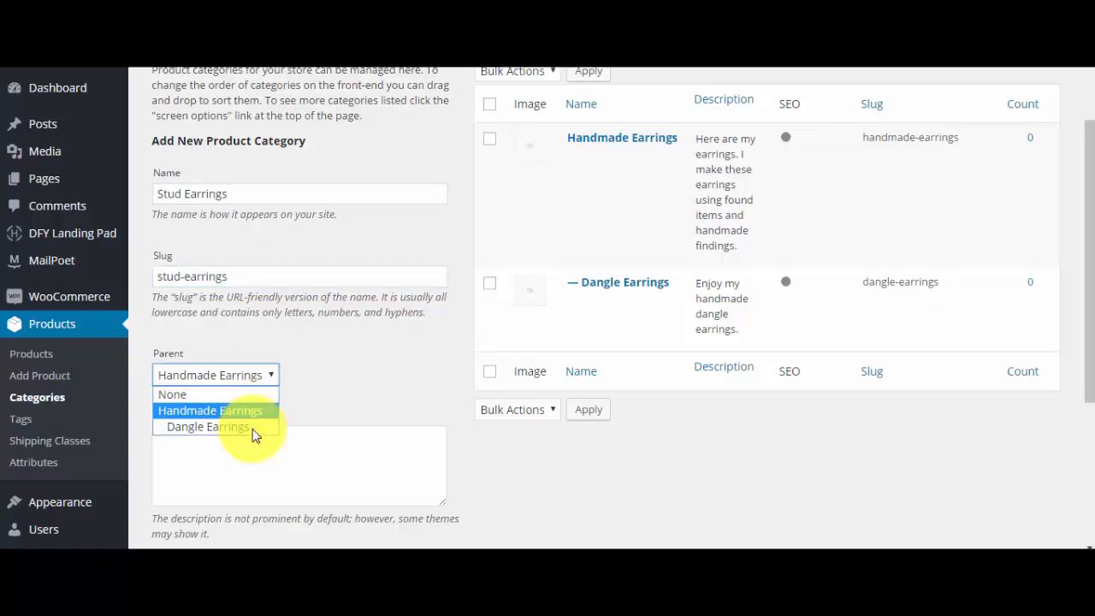
# - Describe the Stud Earrings category as "Enjoy my handmade slug earrings." and add it
pyautogui.click(262, 471)
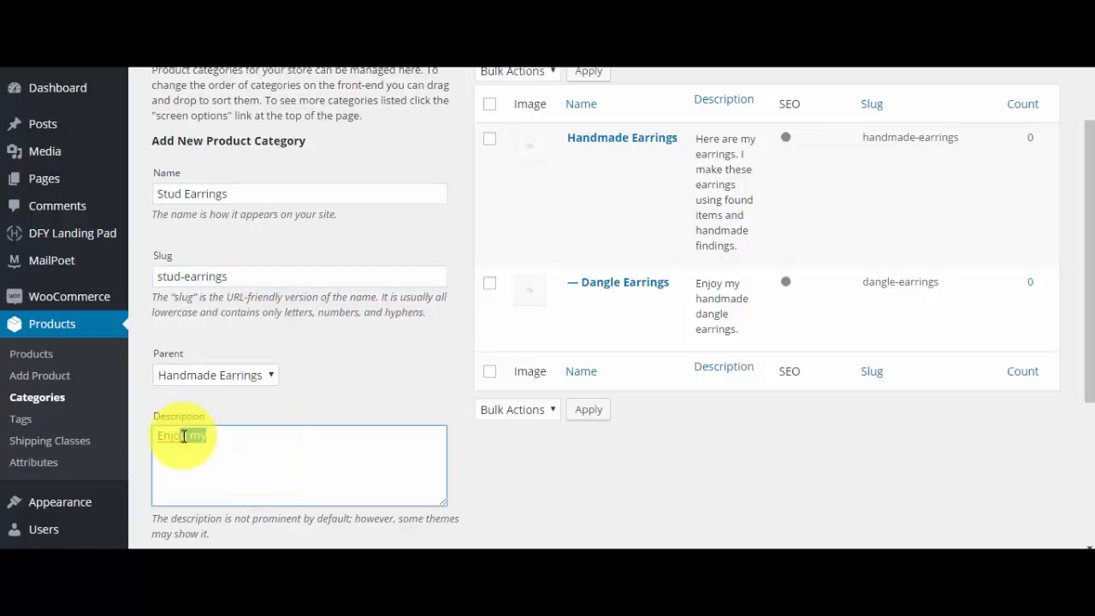
pyautogui.press('BackSpace')
pyautogui.write('Enjoy my handmade ')
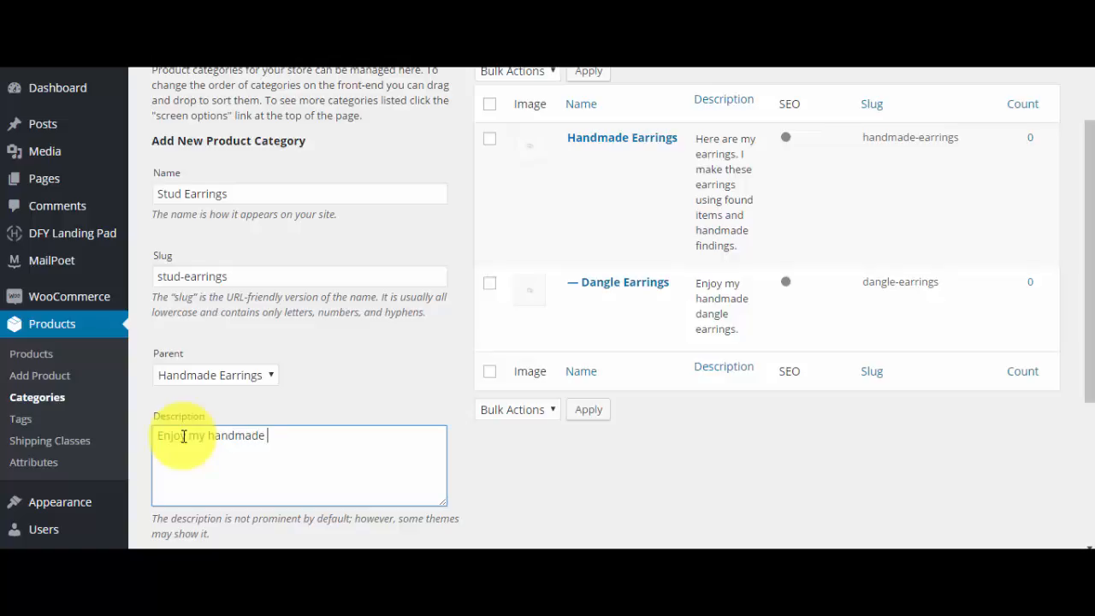
pyautogui.write('slug earrings.')
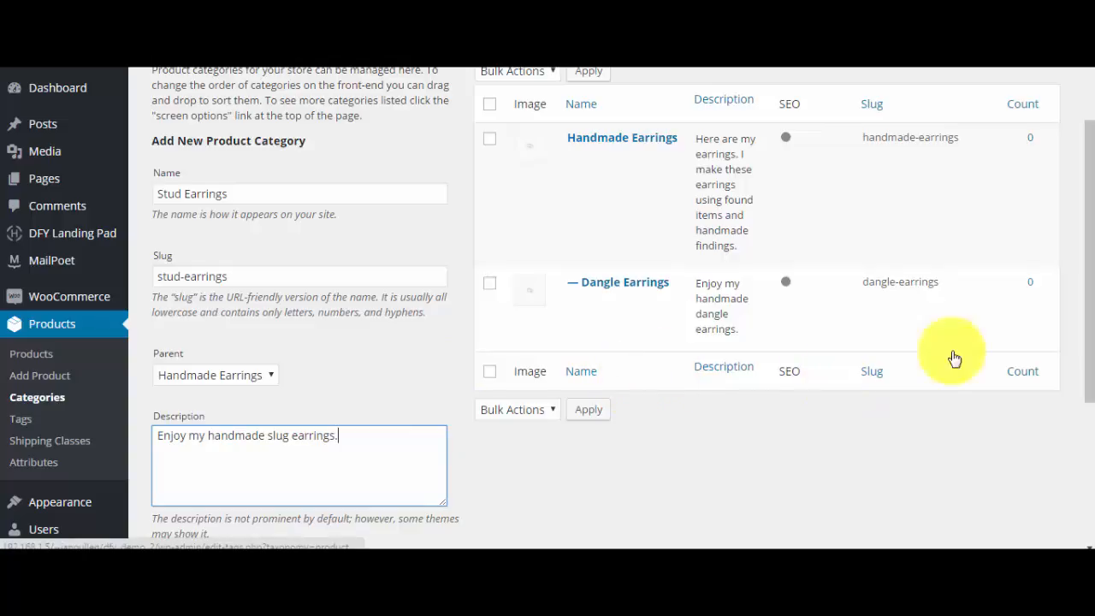
pyautogui.moveTo(1088, 368); pyautogui.dragTo(1084, 464)
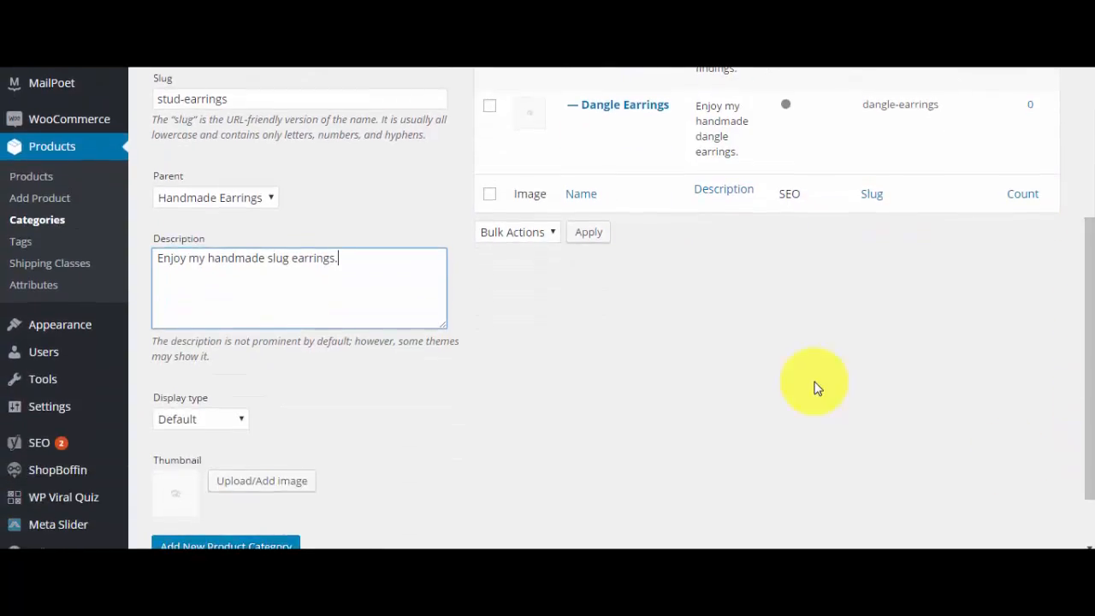
pyautogui.click(292, 544)
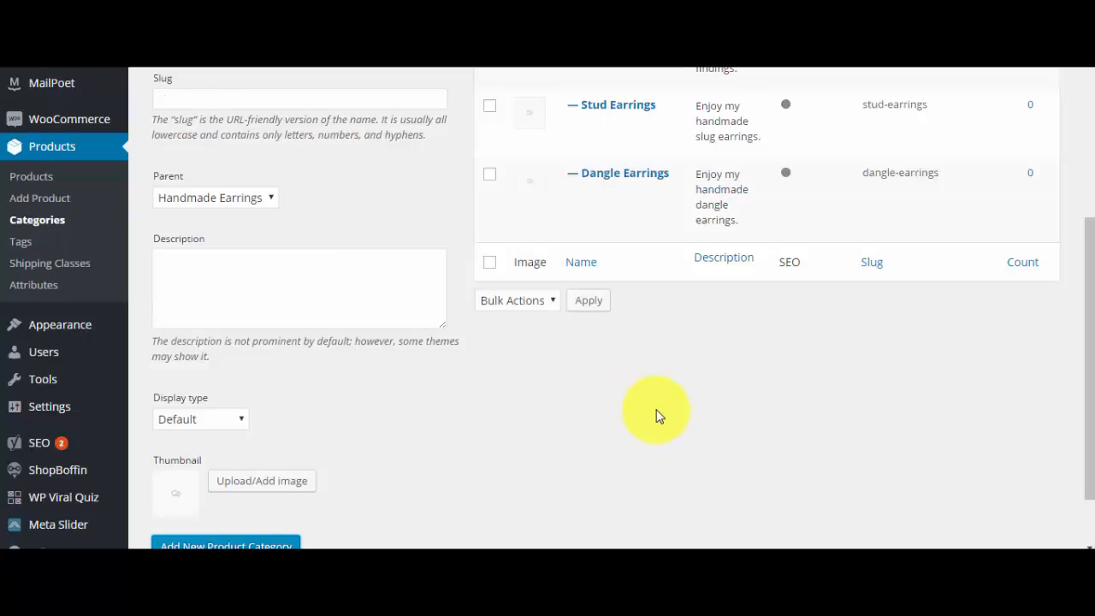
pyautogui.moveTo(1090, 318); pyautogui.dragTo(1076, 237)
pyautogui.moveTo(643, 257)
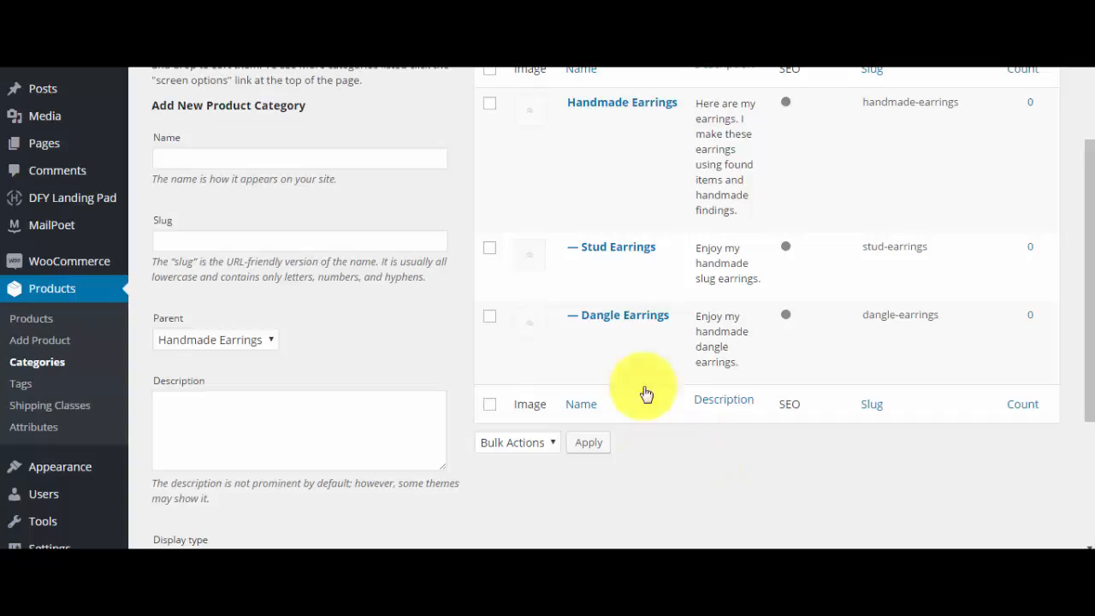
pyautogui.moveTo(650, 276)
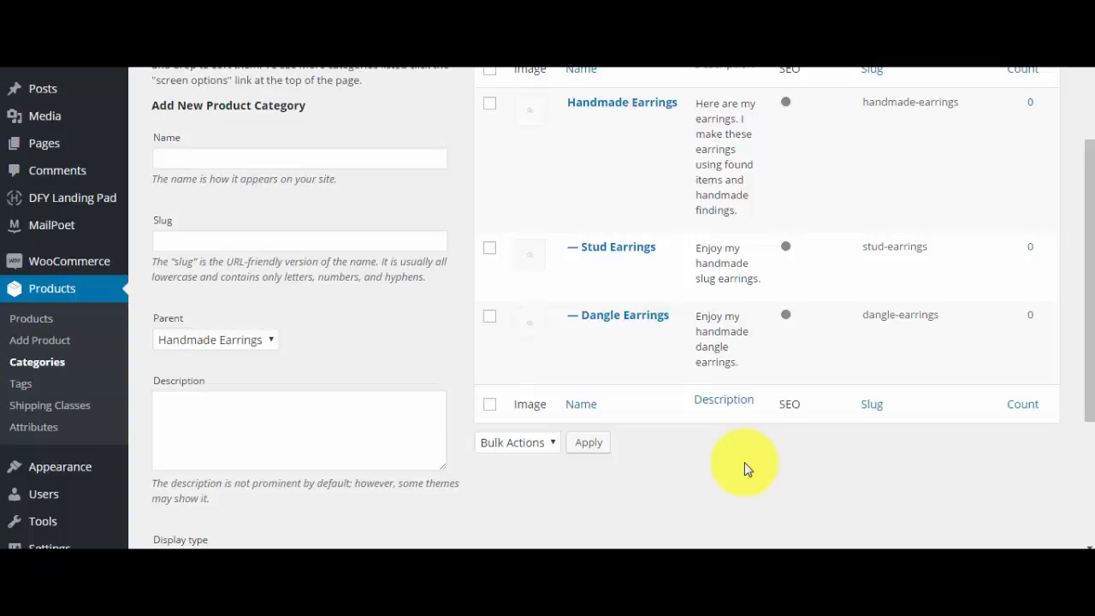
# - Reorder the subcategories under Handmade Earrings so that Dangle Earrings comes before Stud Earrings
pyautogui.moveTo(1091, 395); pyautogui.dragTo(1089, 340)
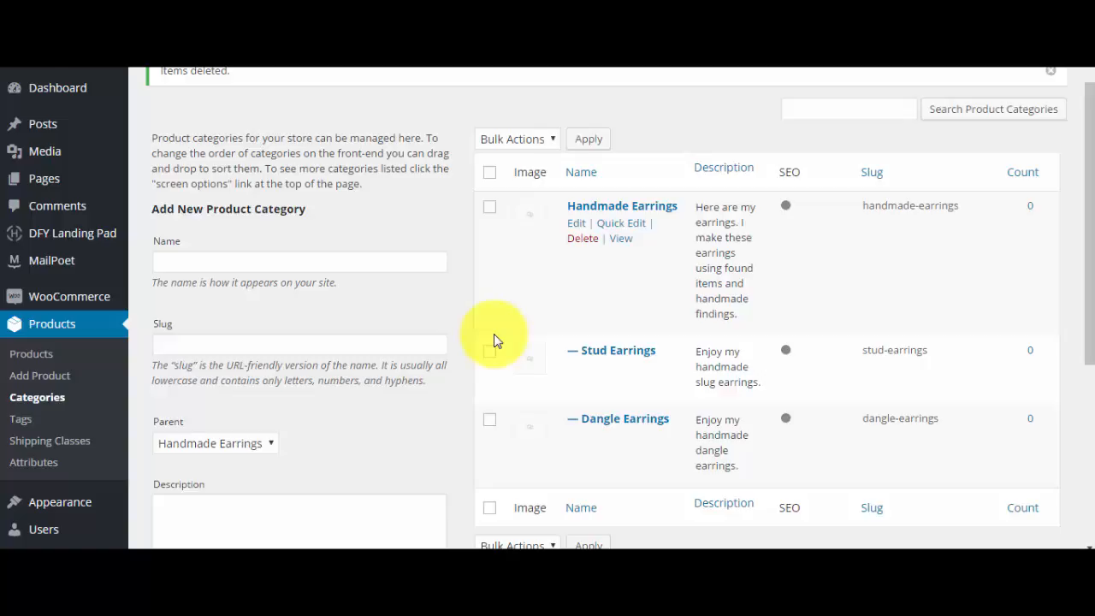
pyautogui.moveTo(494, 340); pyautogui.dragTo(917, 402)
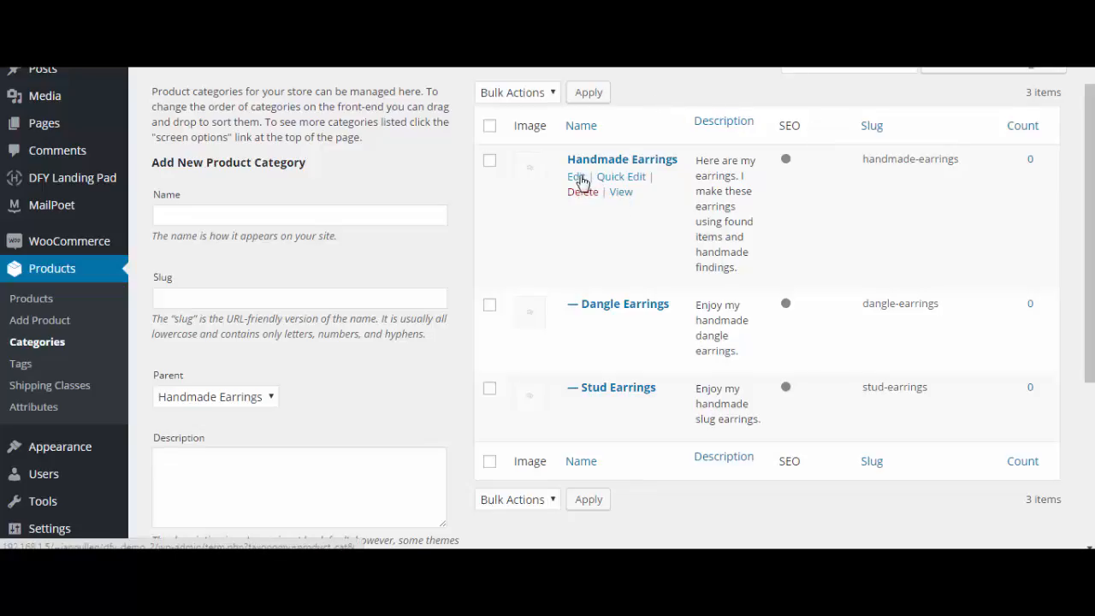
# - Open the Handmade Earrings category for editing and review its display settings, Yoast SEO snippet preview and focus keyword analysis
pyautogui.click(578, 180)
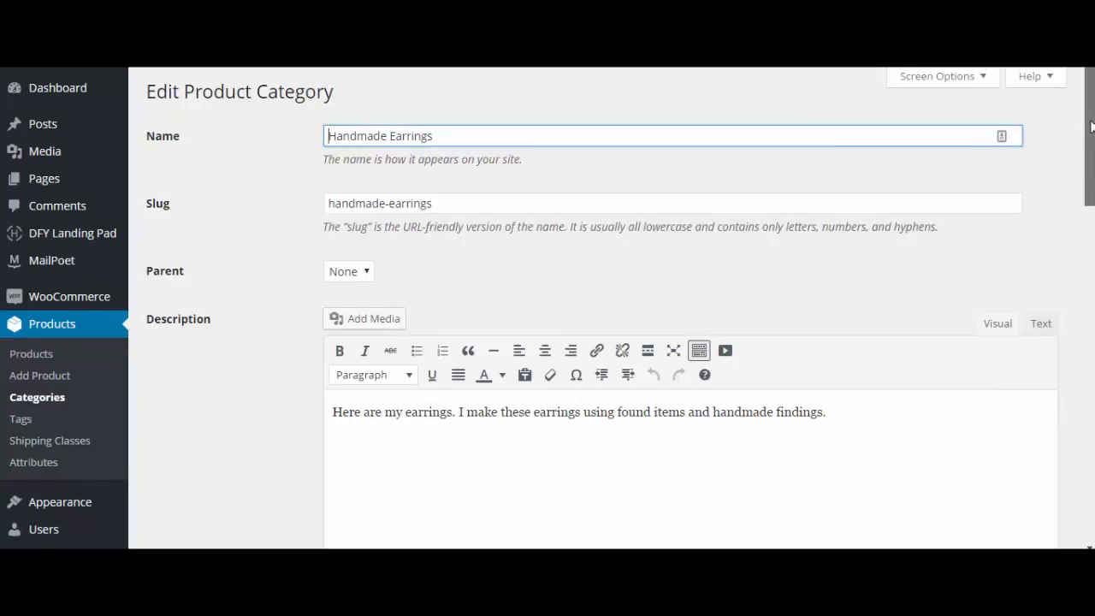
pyautogui.moveTo(1091, 126); pyautogui.dragTo(1091, 239)
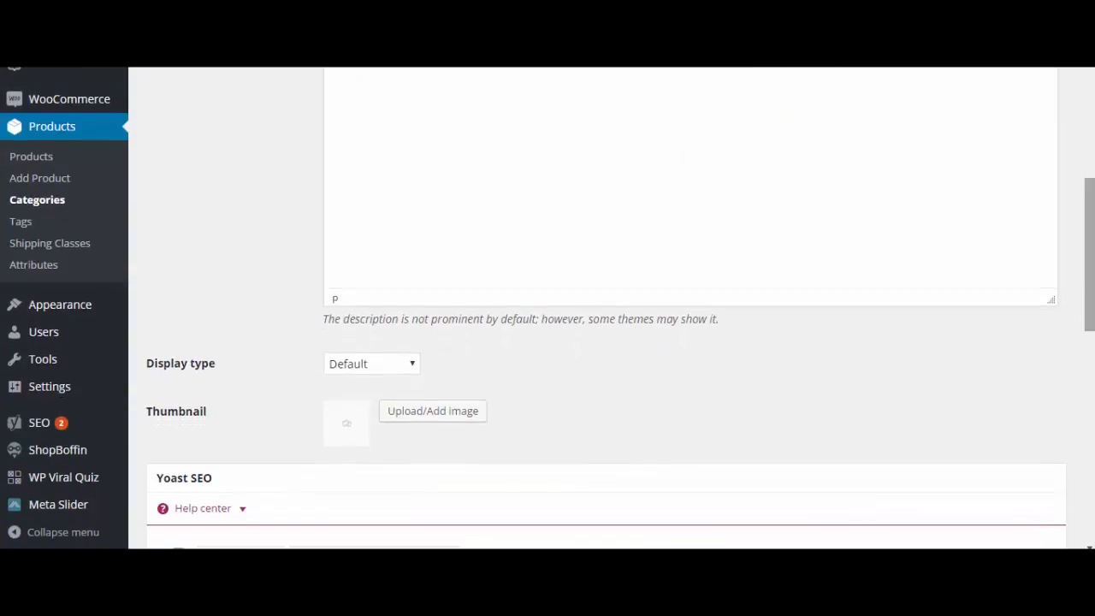
pyautogui.moveTo(1092, 278); pyautogui.dragTo(1087, 430)
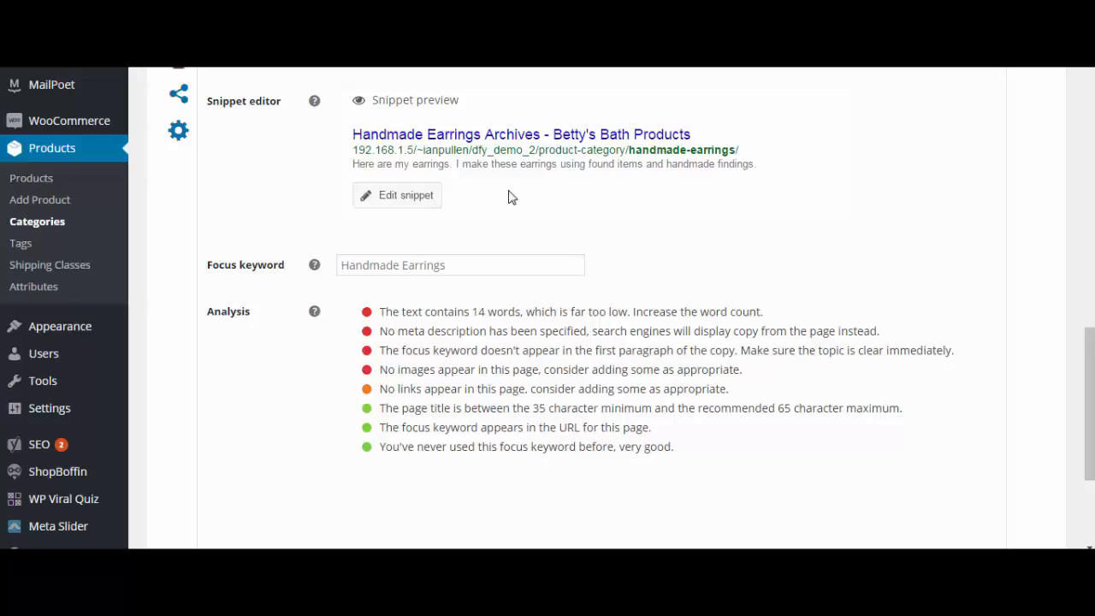
pyautogui.scroll(3, 508, 198)
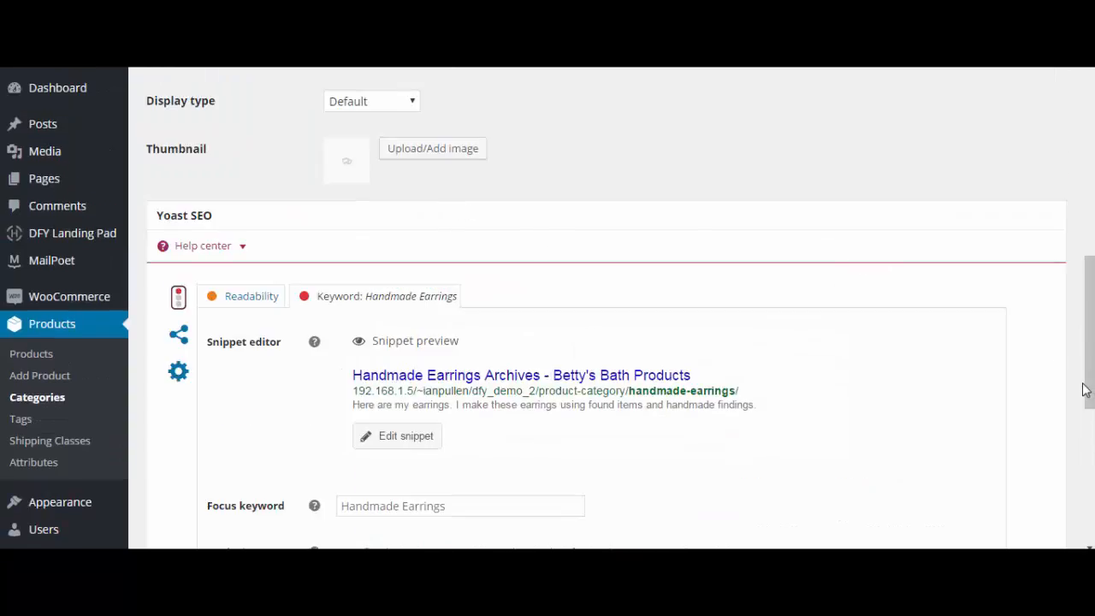
pyautogui.scroll(-3, 1088, 386)
pyautogui.moveTo(1089, 460); pyautogui.dragTo(1089, 468)
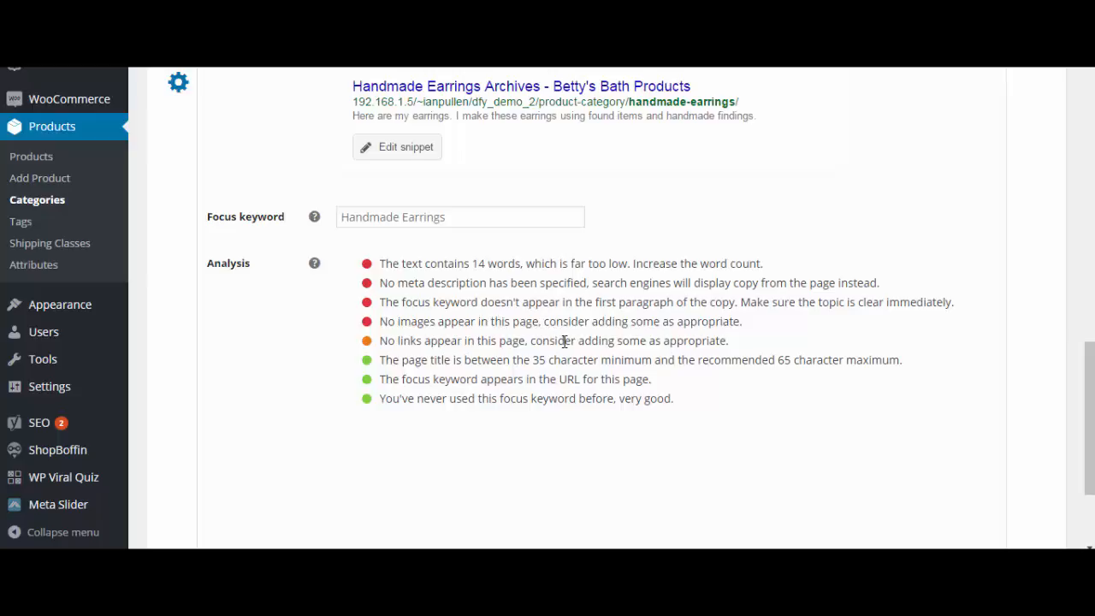
pyautogui.click(698, 411)
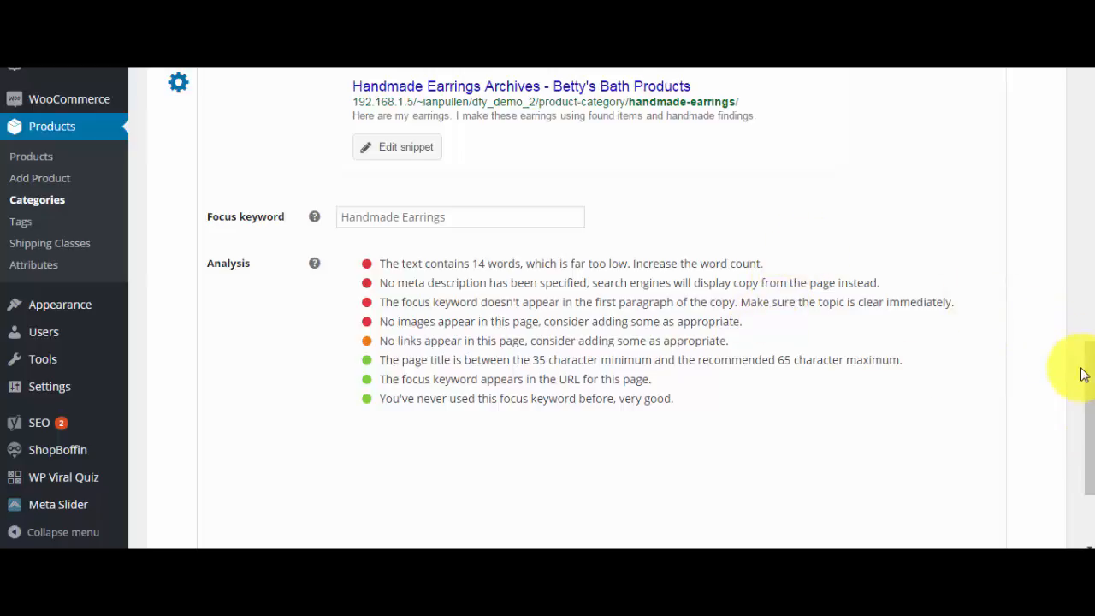
# - Insert "handmade" before "earrings" in the first sentence of the category description and recheck the Yoast keyword analysis
pyautogui.moveTo(1088, 373); pyautogui.dragTo(1064, 129)
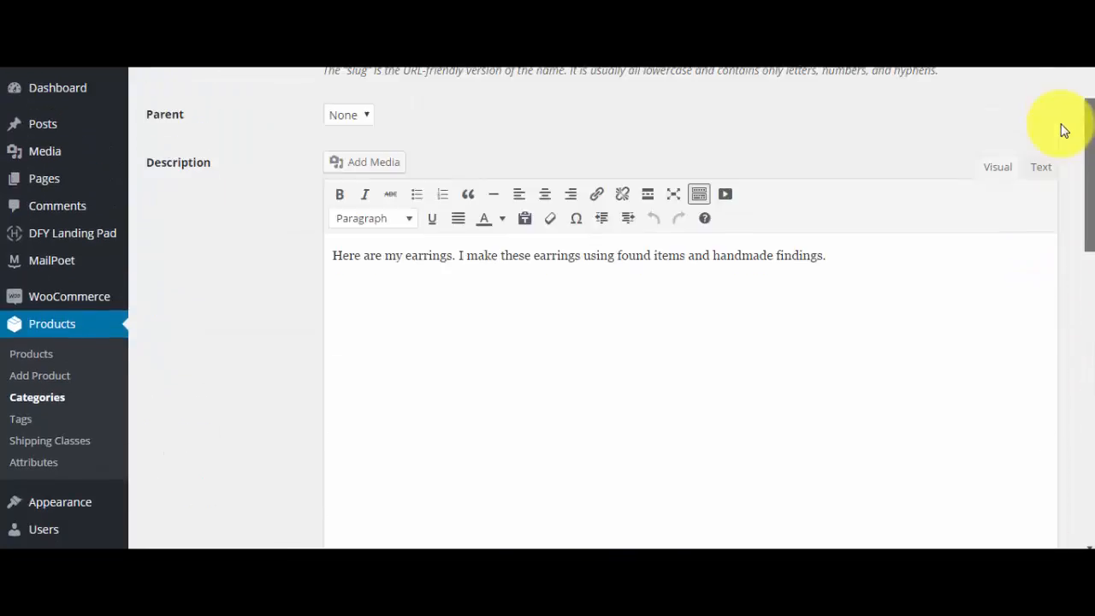
pyautogui.click(406, 279)
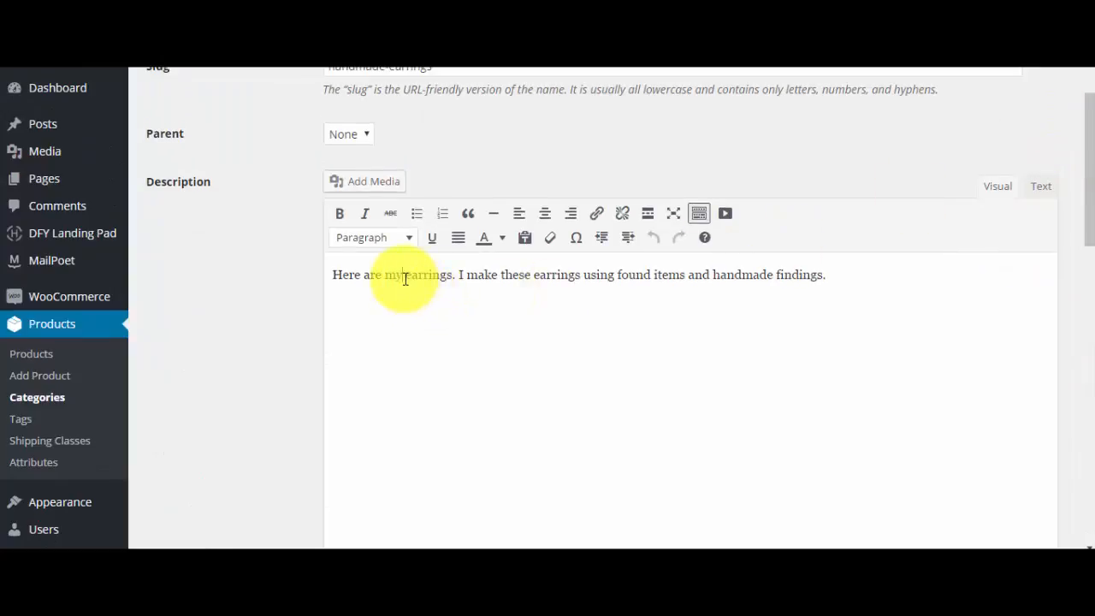
pyautogui.write('handmade')
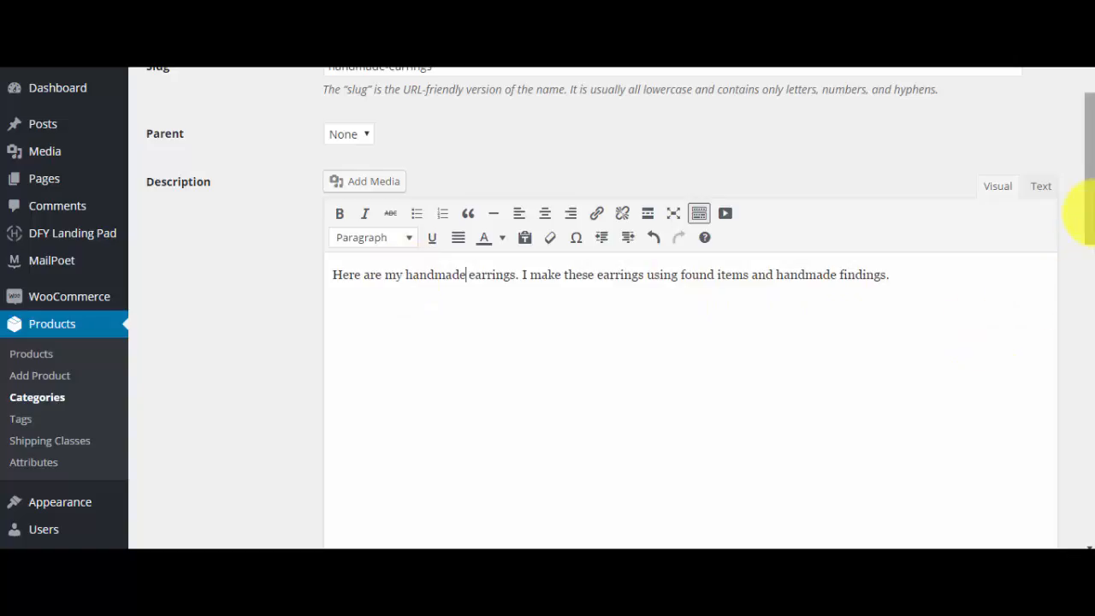
pyautogui.moveTo(1089, 217); pyautogui.dragTo(1078, 433)
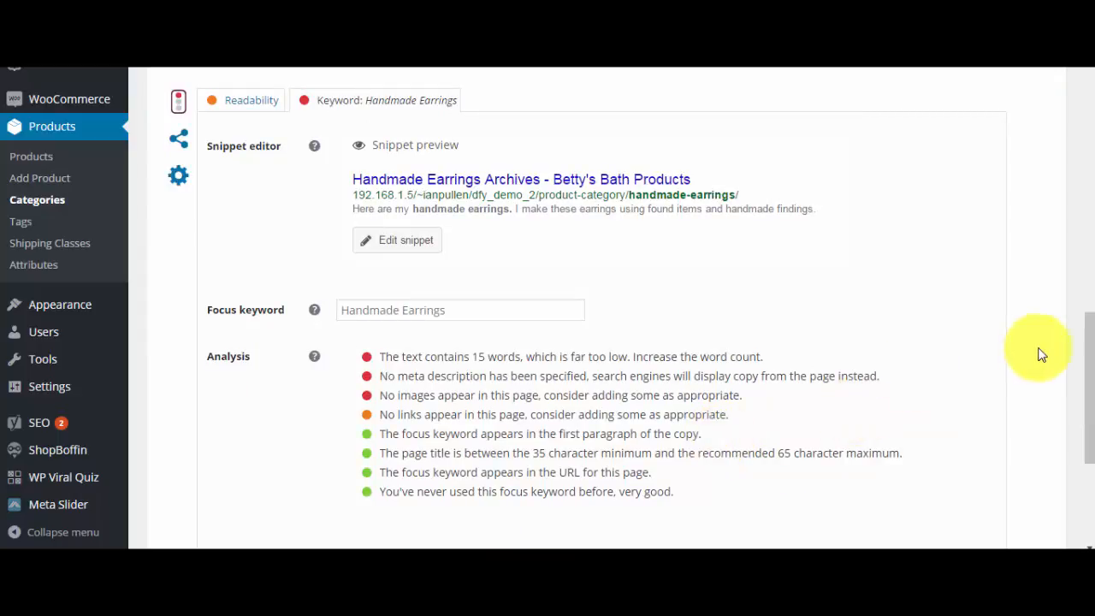
pyautogui.scroll(1, 1089, 371)
pyautogui.scroll(4, 1089, 370)
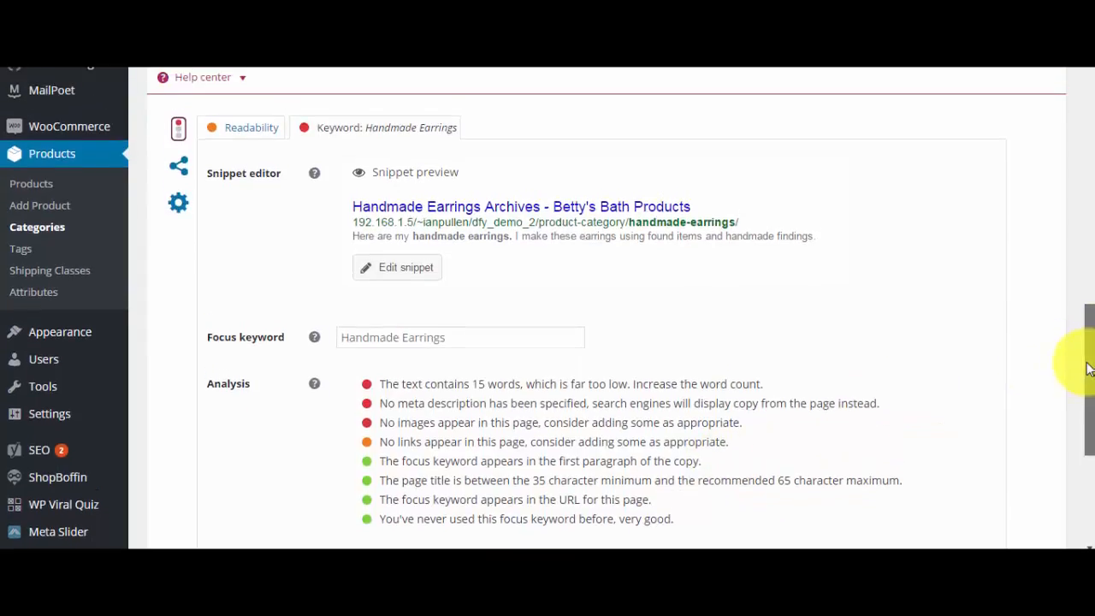
pyautogui.scroll(-2, 1086, 359)
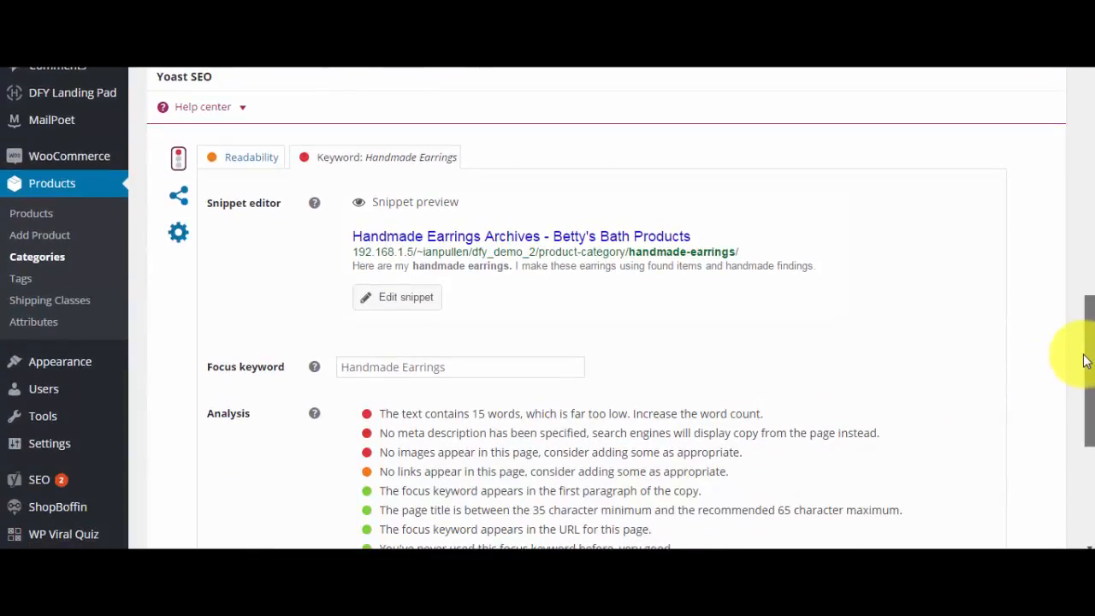
# - Save the updated Handmade Earrings category and return to the list of product categories
pyautogui.moveTo(1085, 359); pyautogui.dragTo(1076, 76)
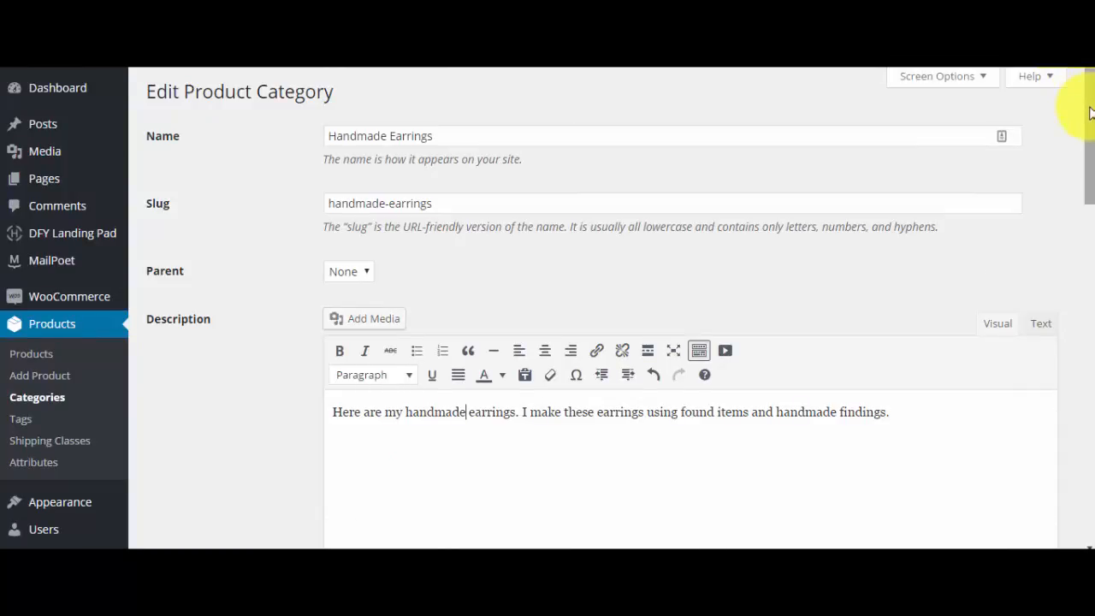
pyautogui.moveTo(1090, 113); pyautogui.dragTo(1080, 447)
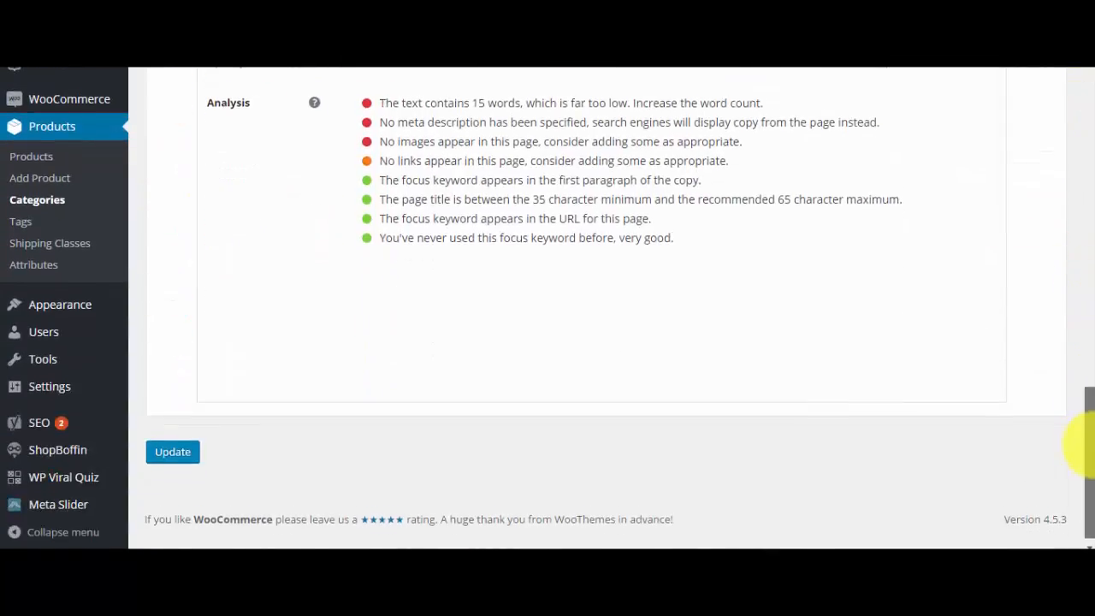
pyautogui.click(177, 444)
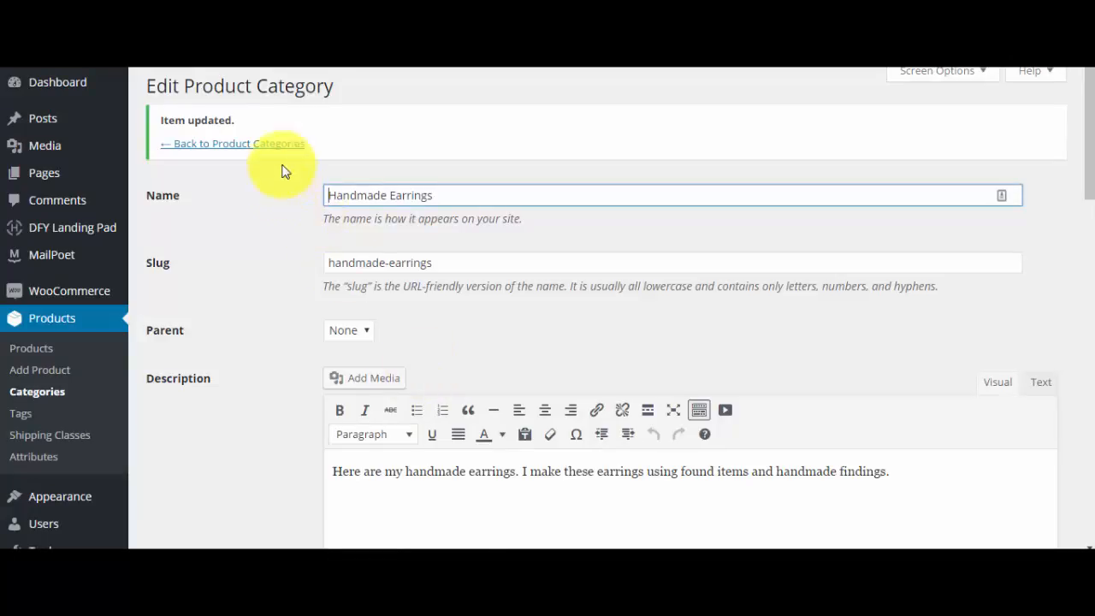
pyautogui.click(255, 144)
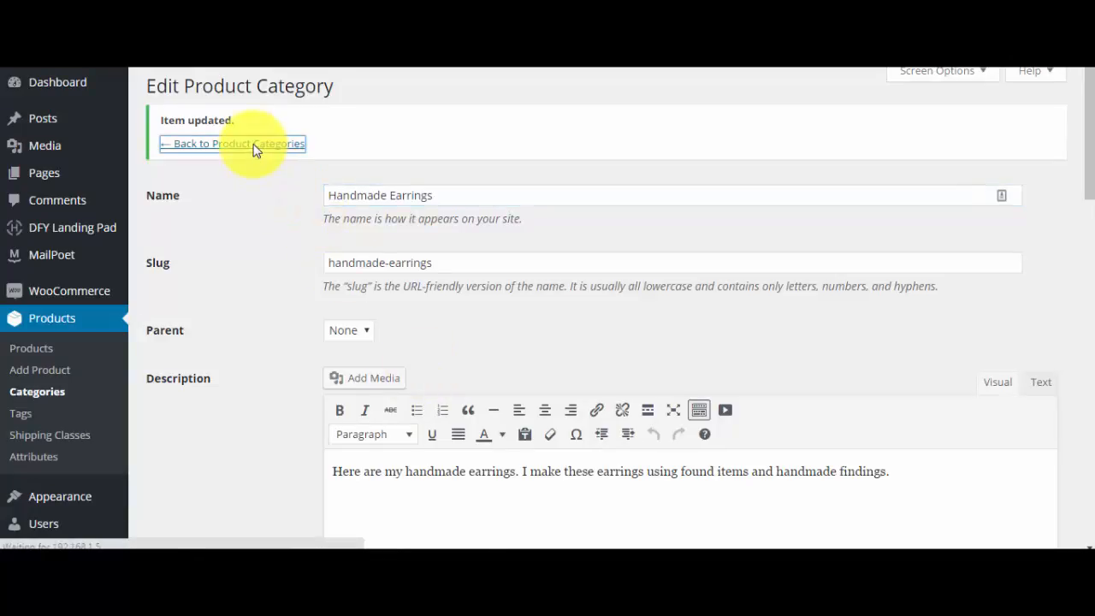